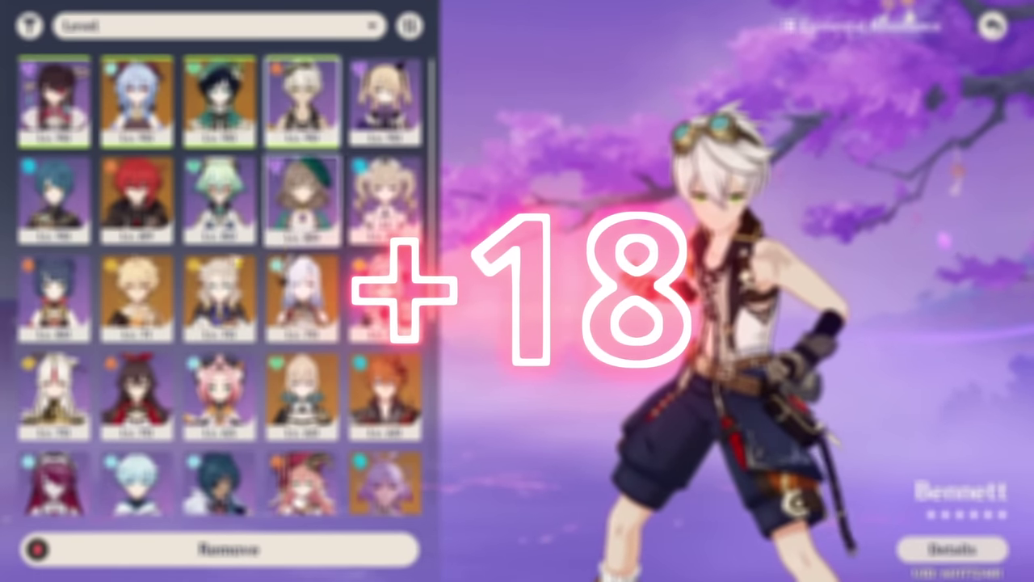
Replace Bennett with Sangonomiya Kokomi in the party and leave the party setup
scroll(218, 282, "down", 2)
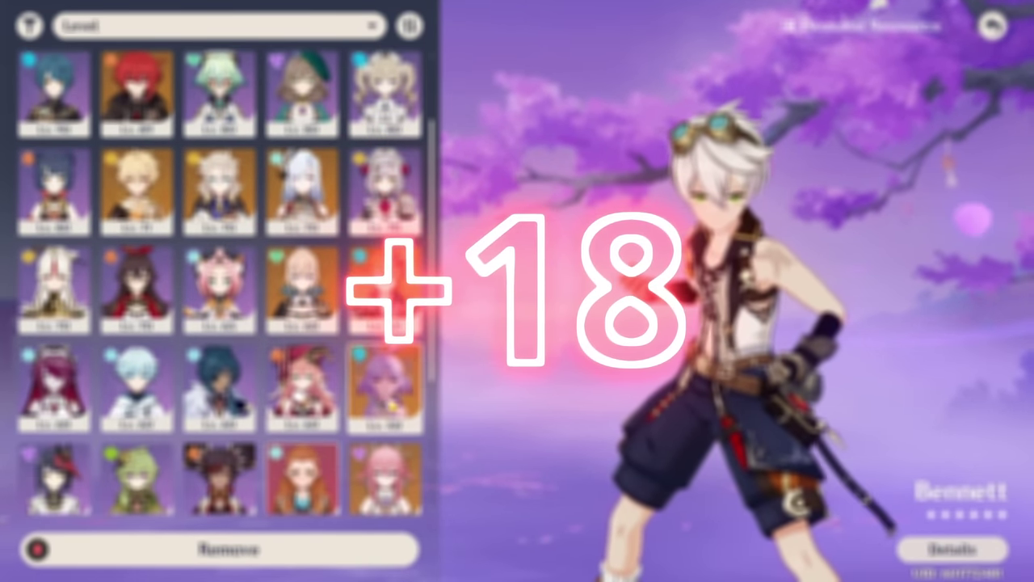
left_click(385, 384)
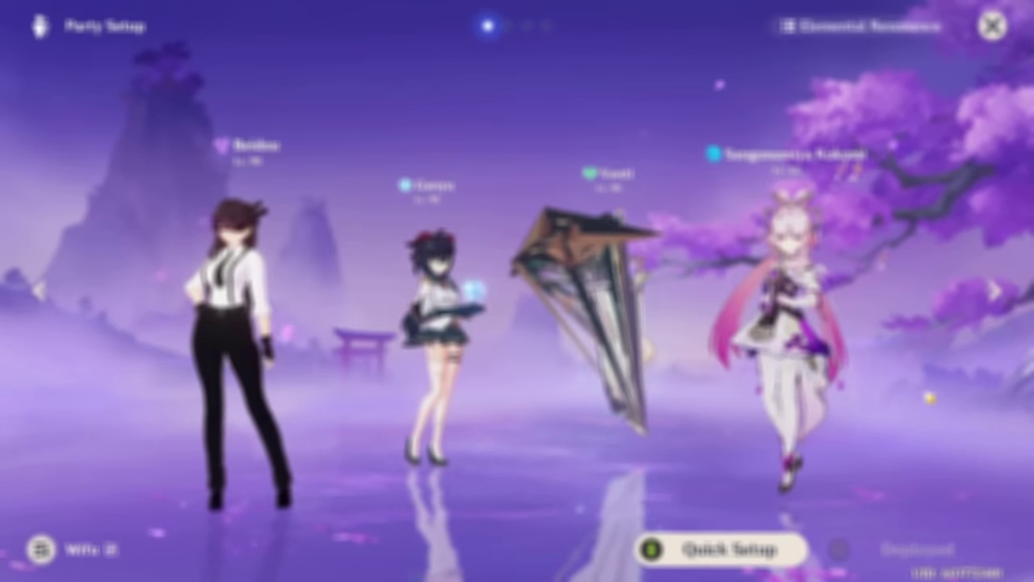
key("Escape")
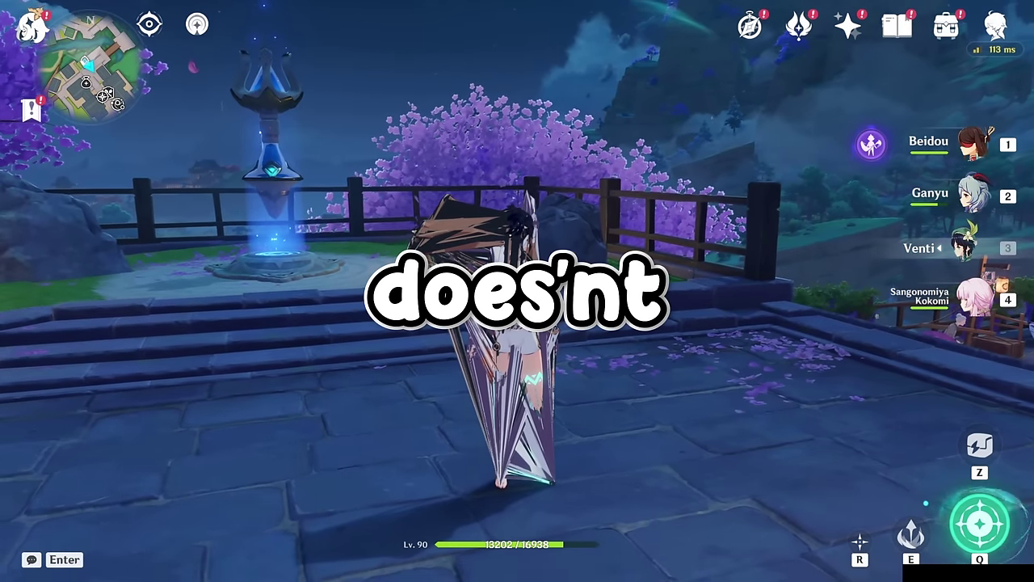
Switch the active character to Beidou and run across the stone courtyard
key("1")
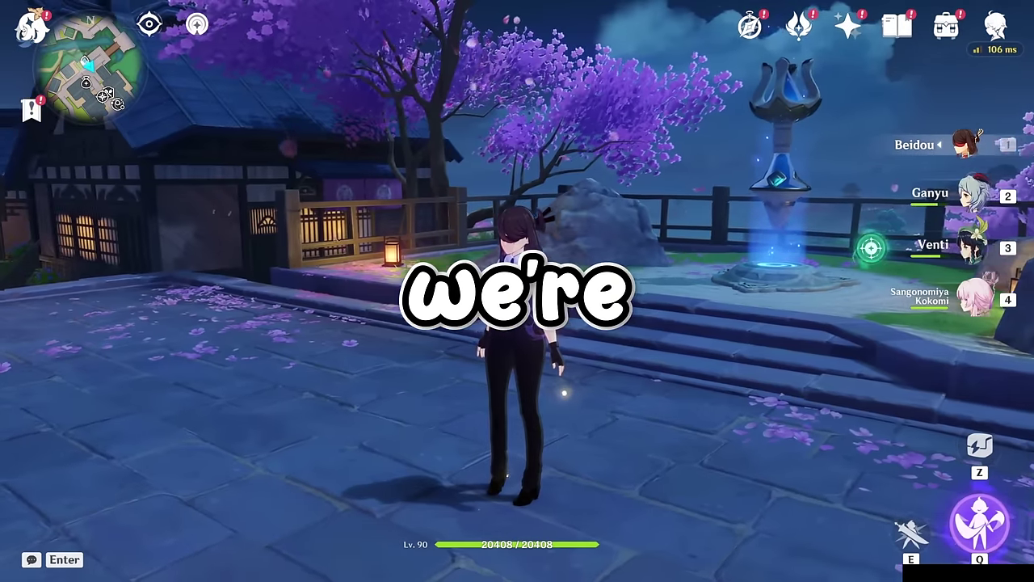
key("w")
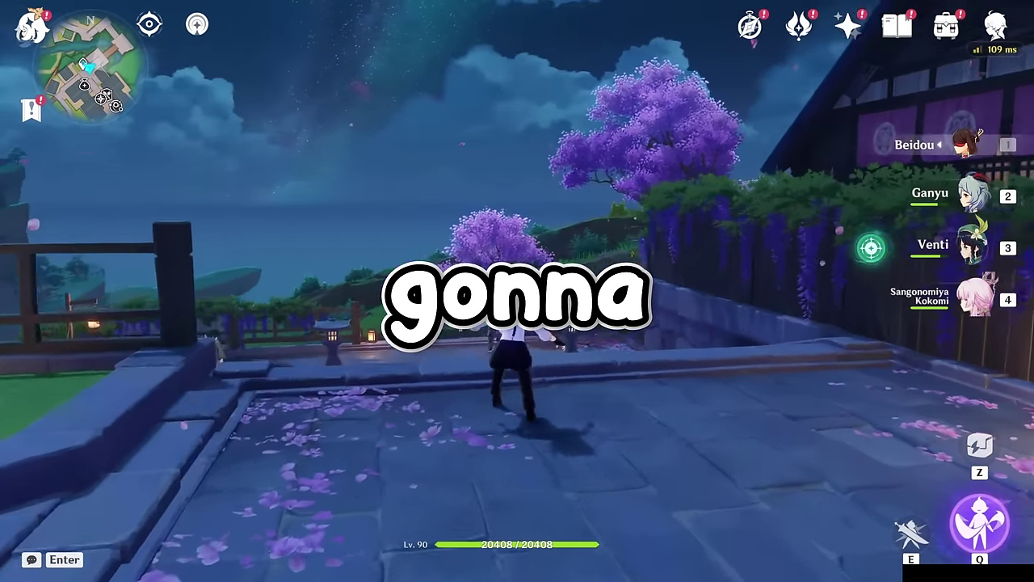
key("w")
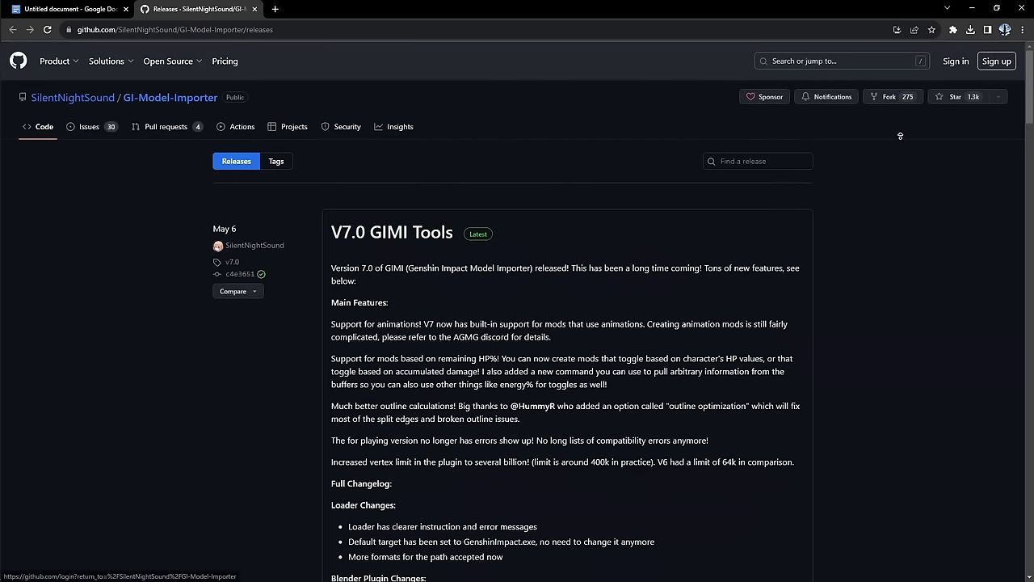
Download 3dmigoto-GIMI-for-playing-mods.zip from the V7.0 GIMI Tools release assets and show the file in its folder
scroll(913, 202, "down", 15)
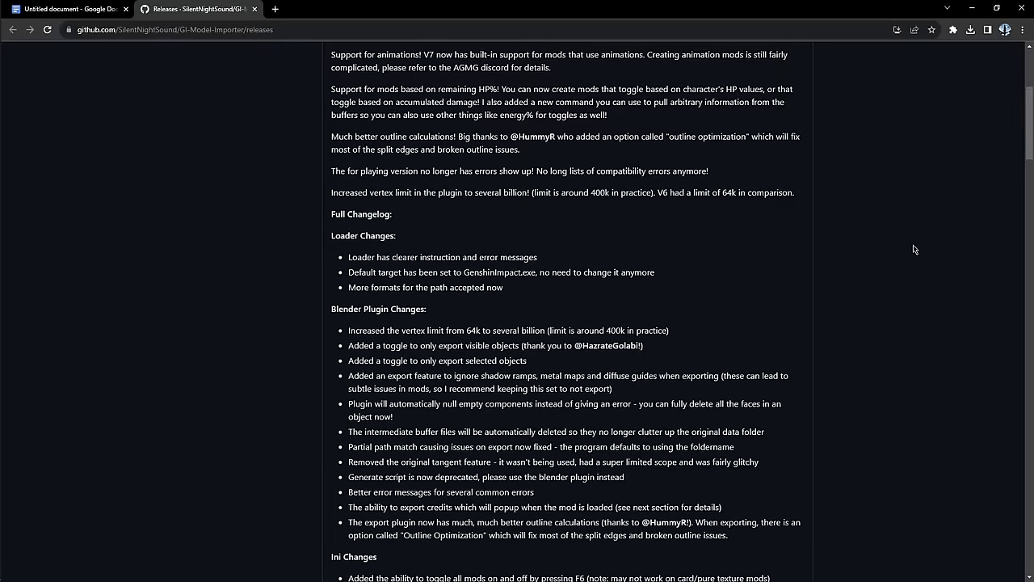
scroll(913, 243, "down", 5)
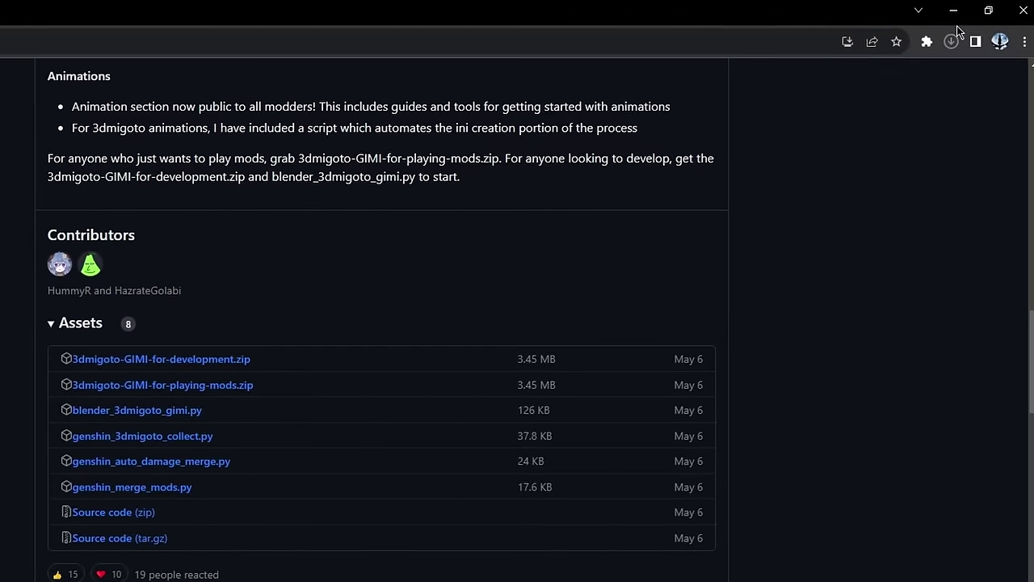
left_click(947, 43)
mouse_move(910, 114)
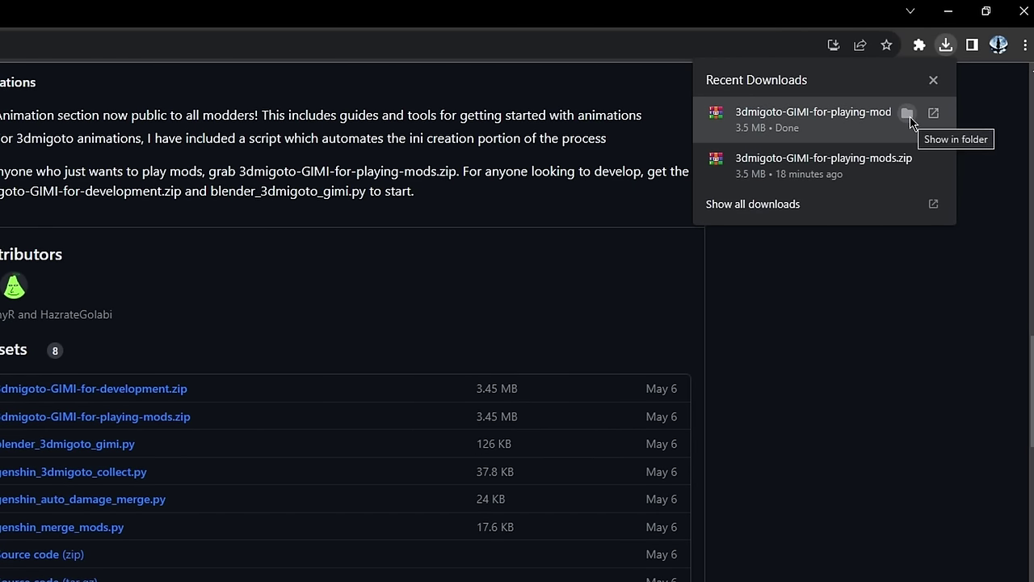
left_click(908, 114)
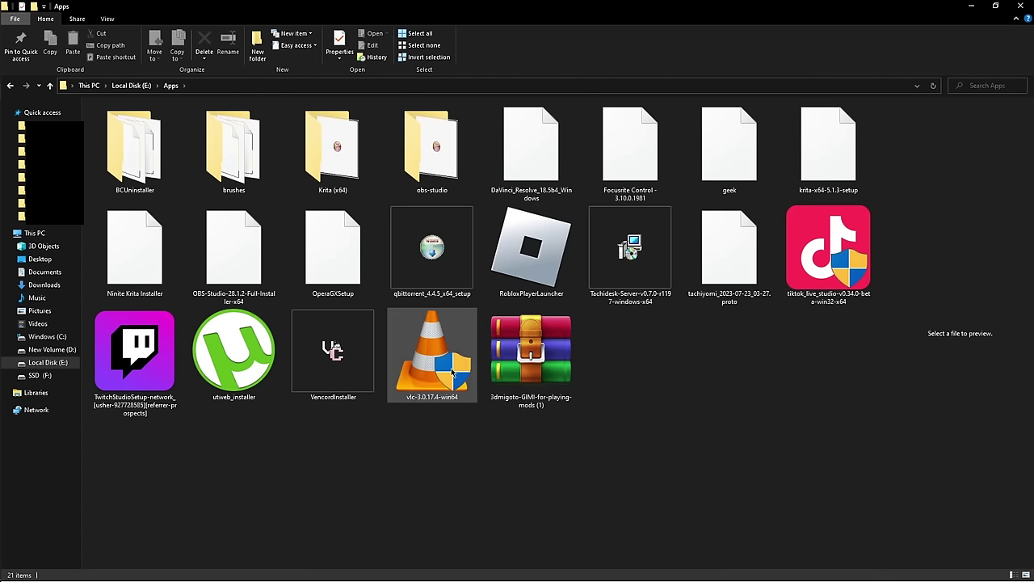
Extract the 3dmigoto-GIMI-for-playing-mods (1) archive directly into the Apps folder
left_click(504, 355)
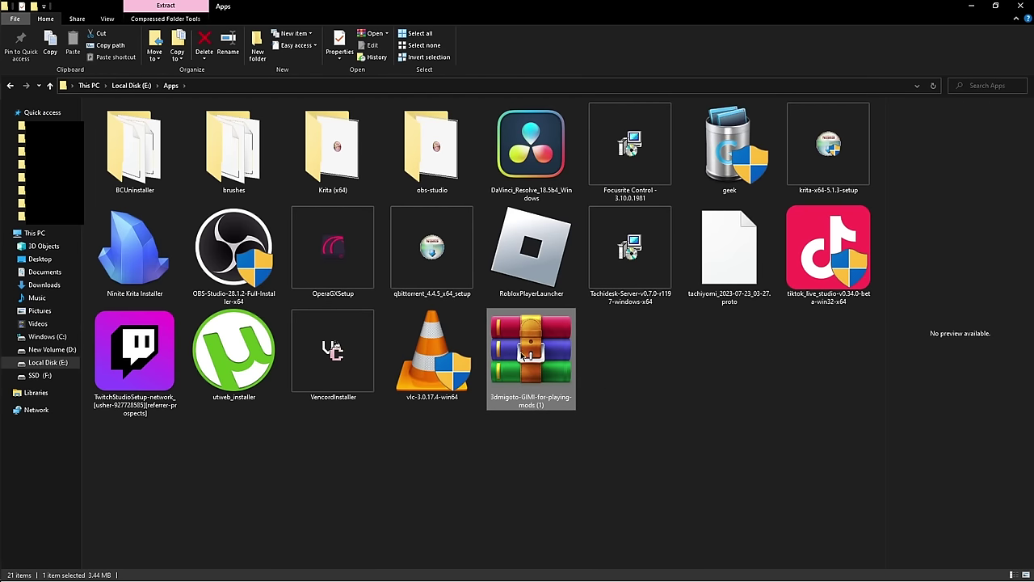
left_click(646, 396)
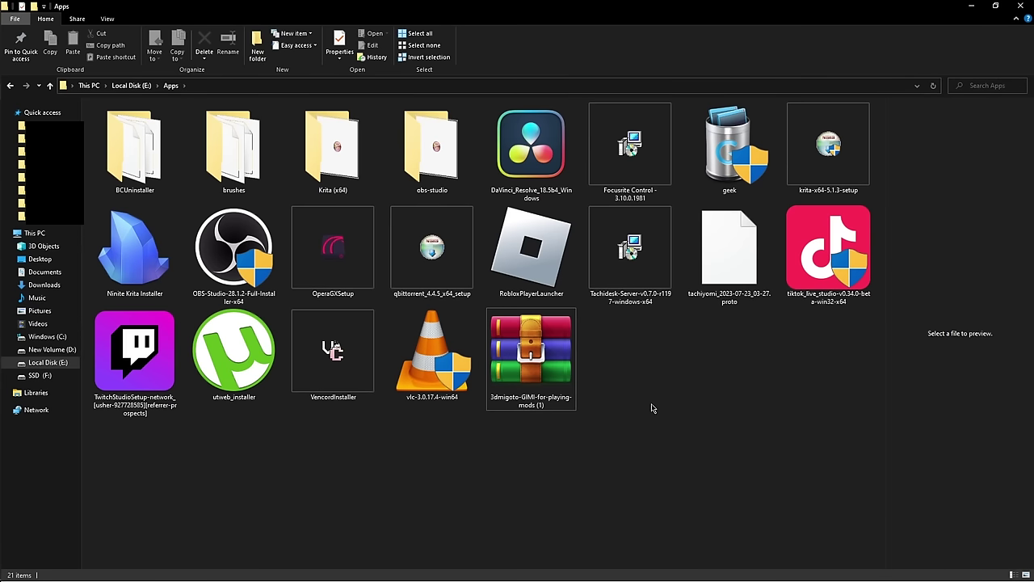
right_click(530, 160)
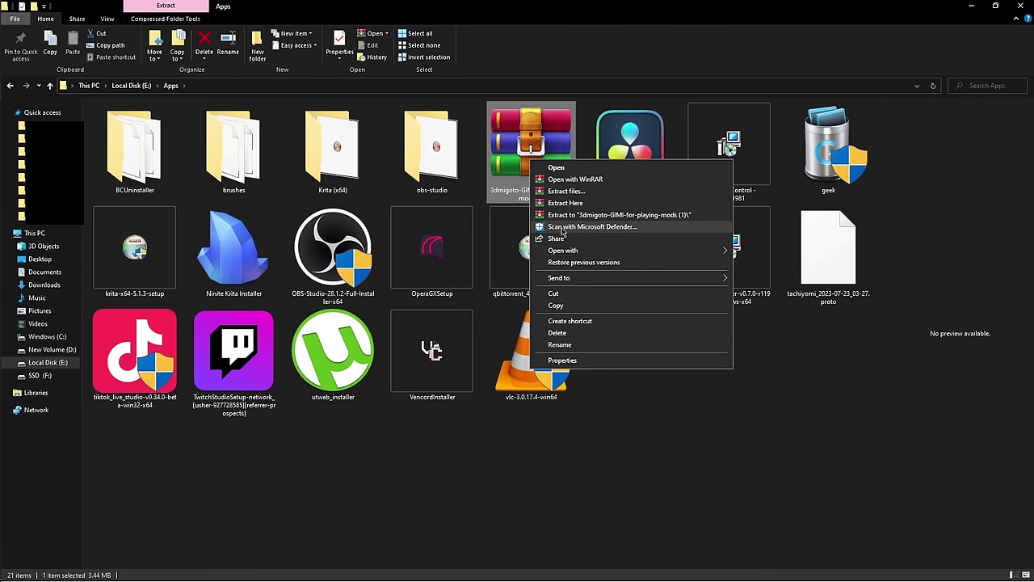
left_click(565, 203)
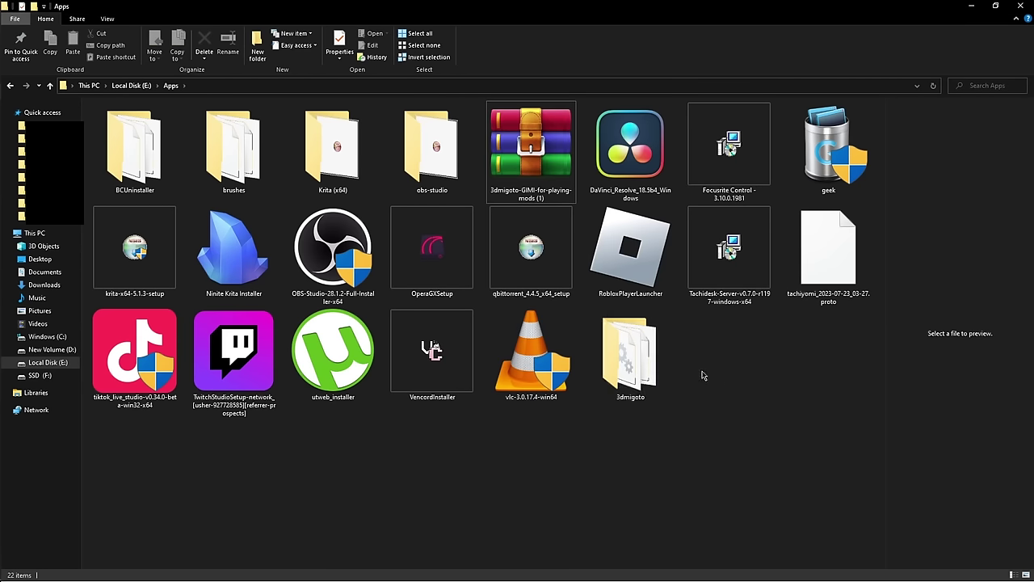
left_click_drag(755, 367, 697, 389)
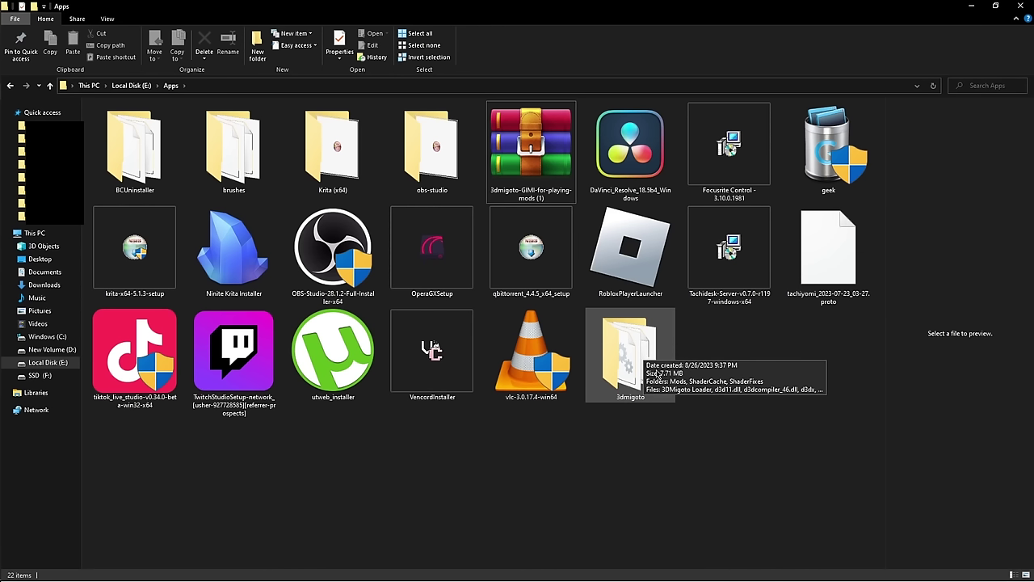
Search Windows for "genshin" and bring up the options for the Genshin Impact app
left_click(1, 6)
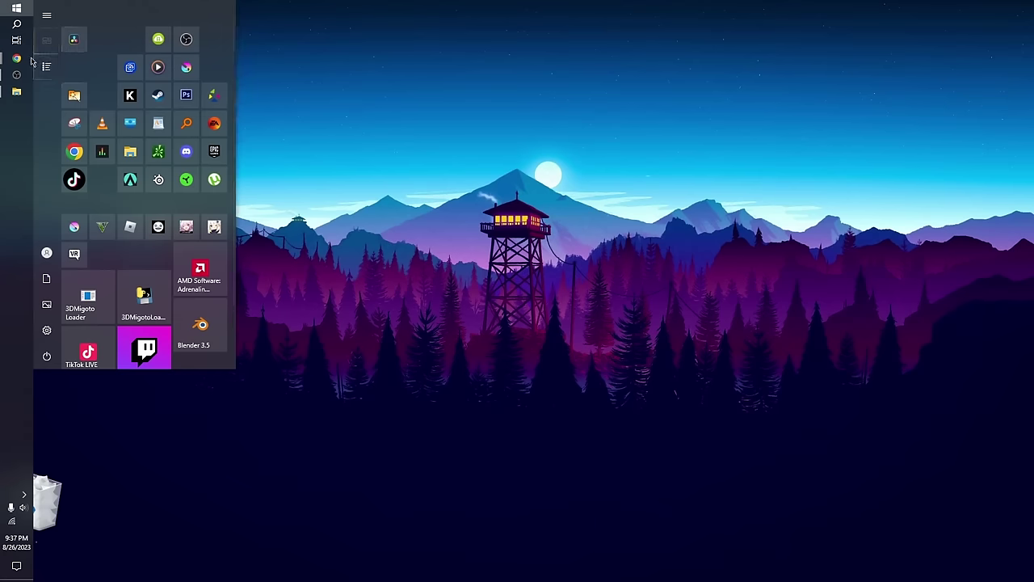
left_click(16, 24)
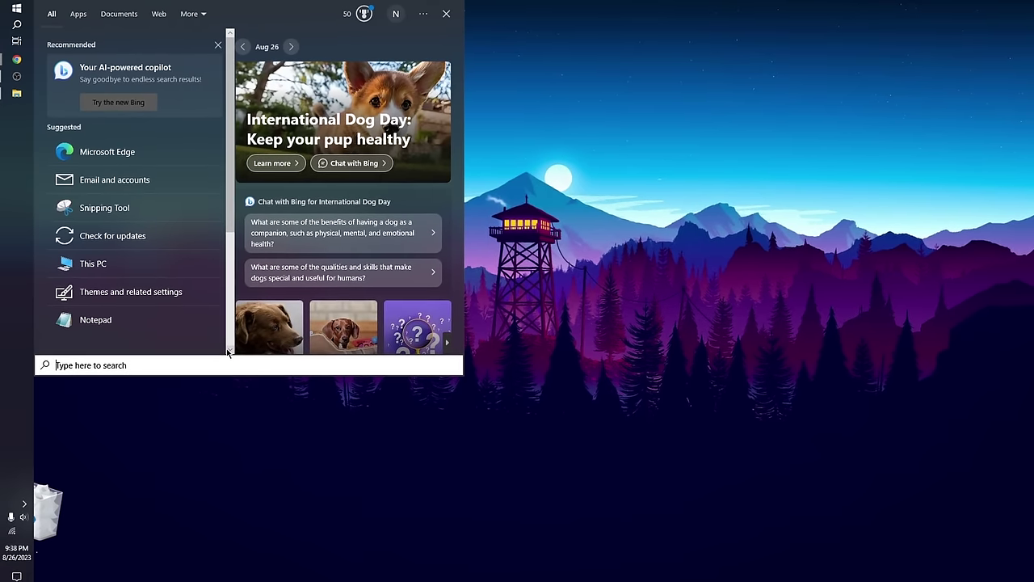
type("genshin")
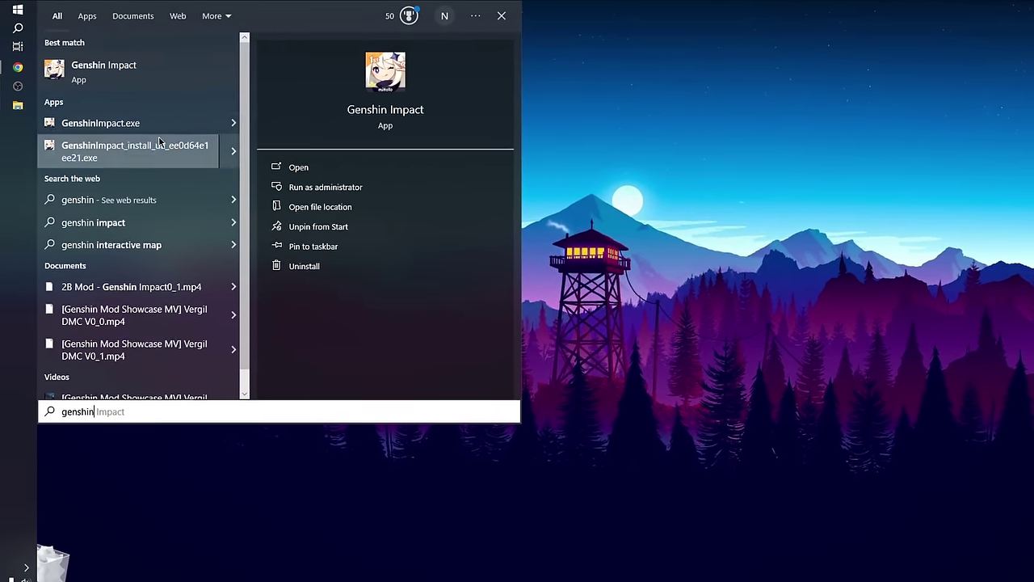
right_click(166, 69)
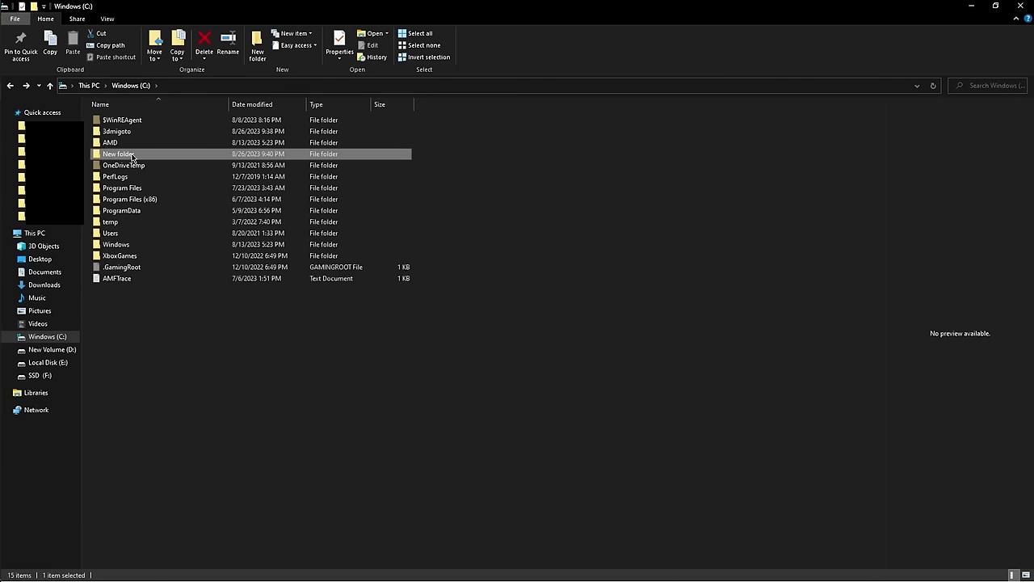
Rename the new folder on drive C: to Genshin Migoto and cut the 3dmigoto folder from E:\Apps to move it to drive C:
right_click(133, 154)
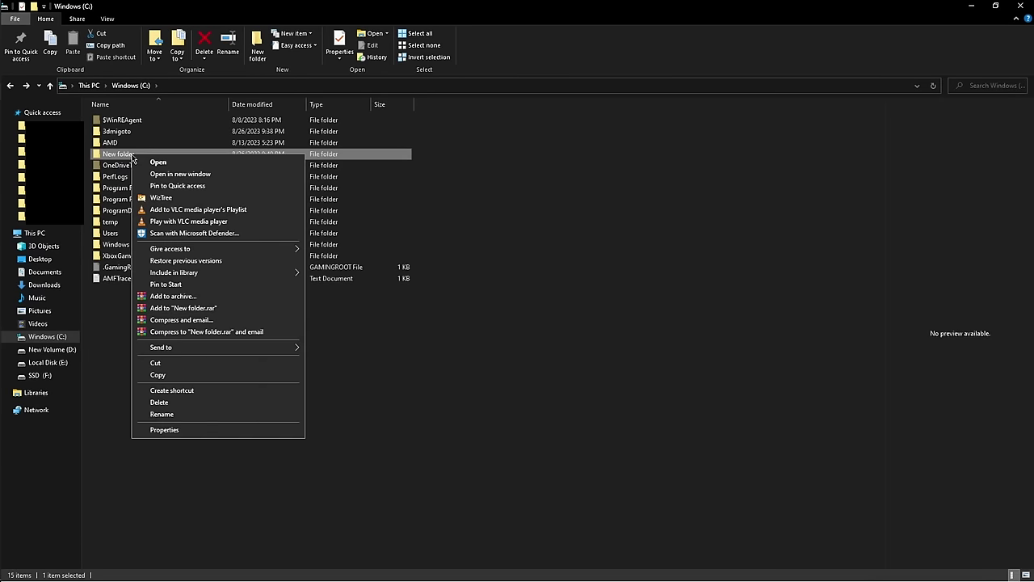
left_click(162, 413)
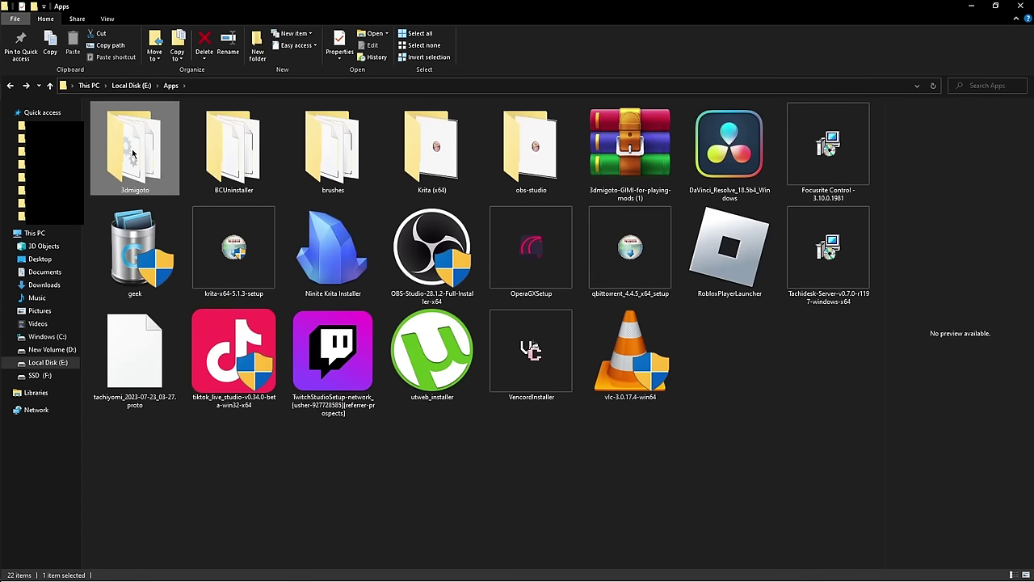
right_click(134, 151)
left_click(192, 362)
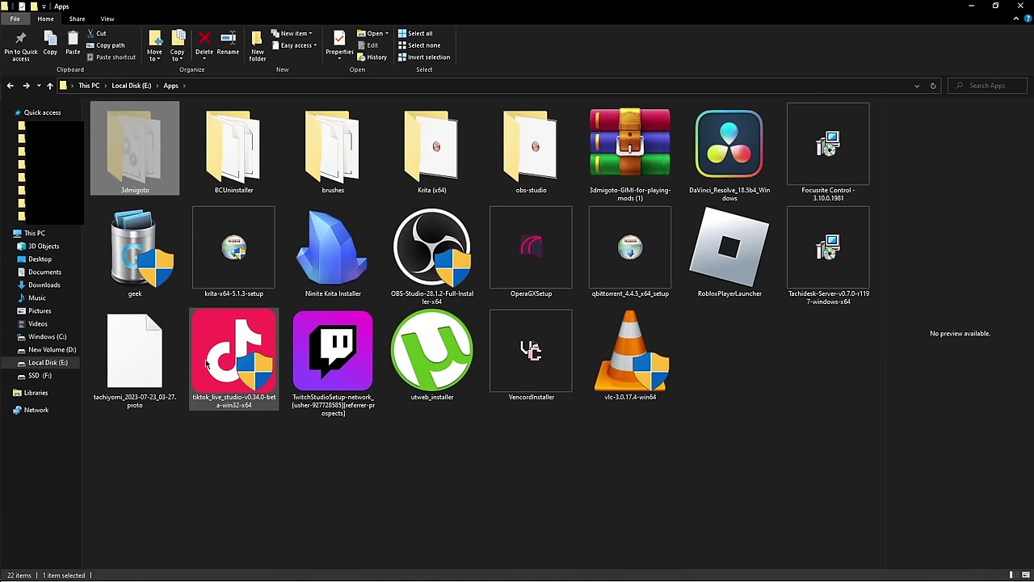
left_click(62, 338)
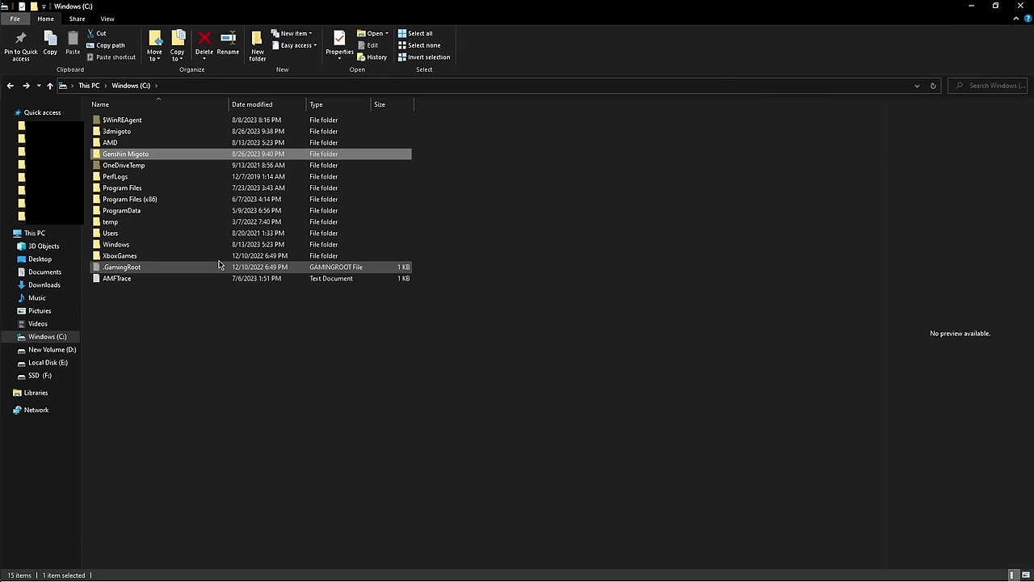
key("ctrl+z")
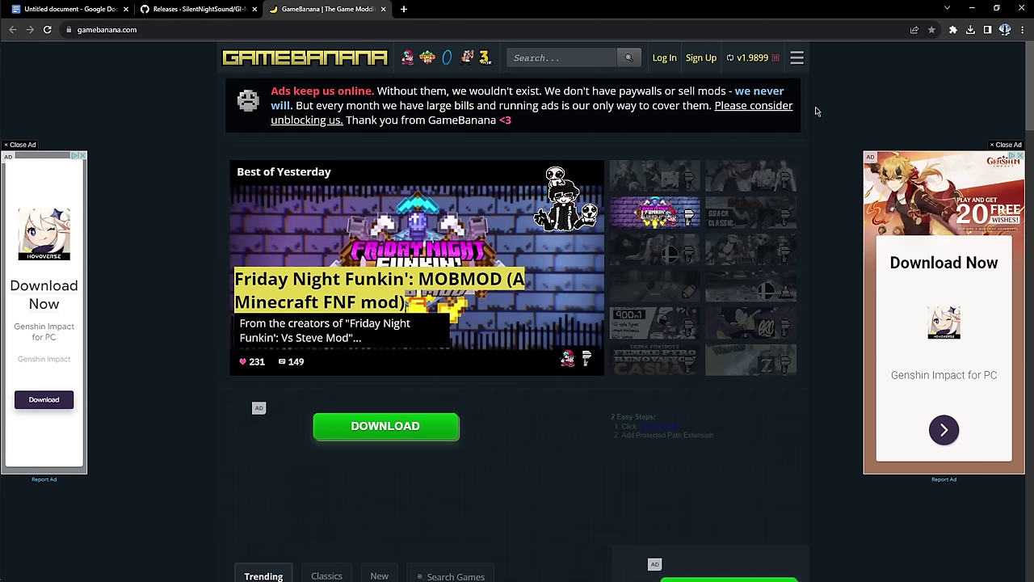
Open the Genshin Impact page from the trending games on GameBanana
scroll(378, 273, "down", 5)
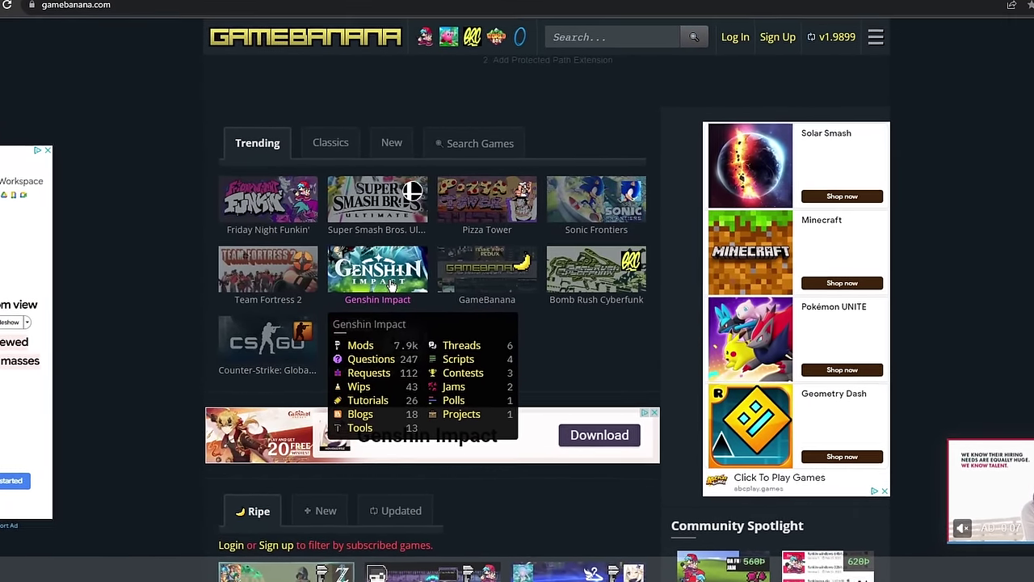
left_click(392, 285)
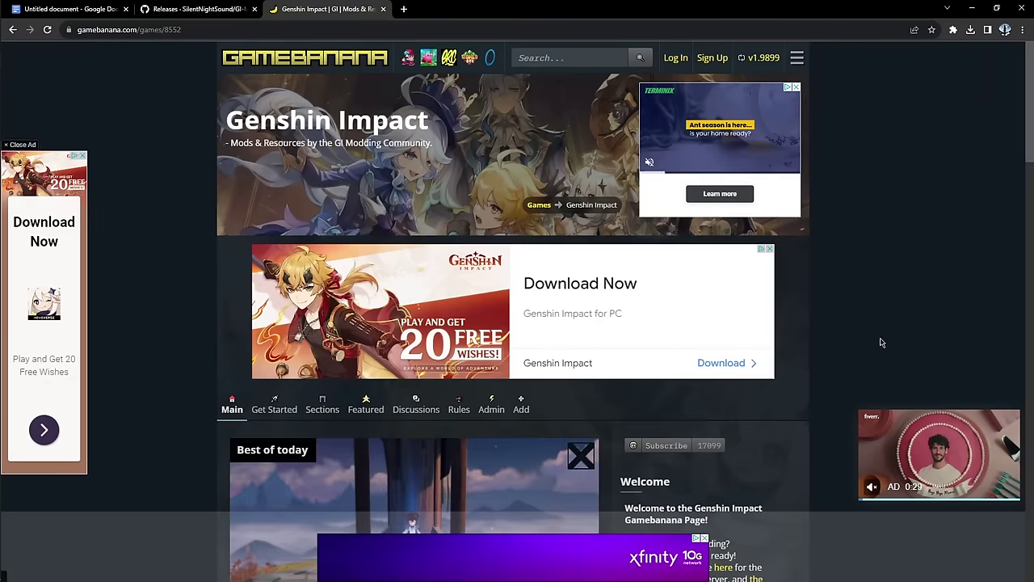
Browse backwards through the featured Genshin Impact mods in the "Best of" carousel
scroll(873, 348, "down", 3)
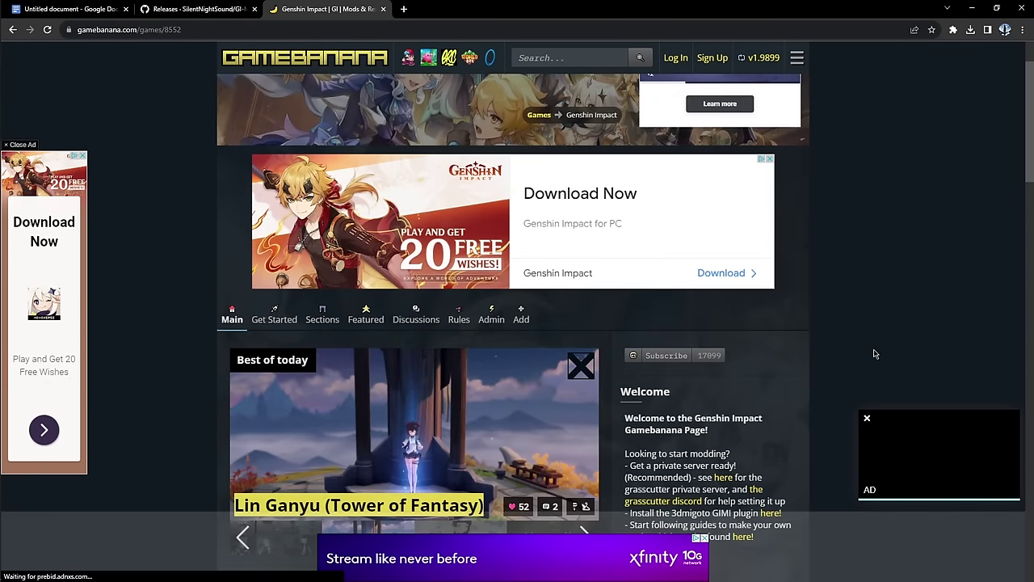
left_click(253, 266)
left_click(252, 267)
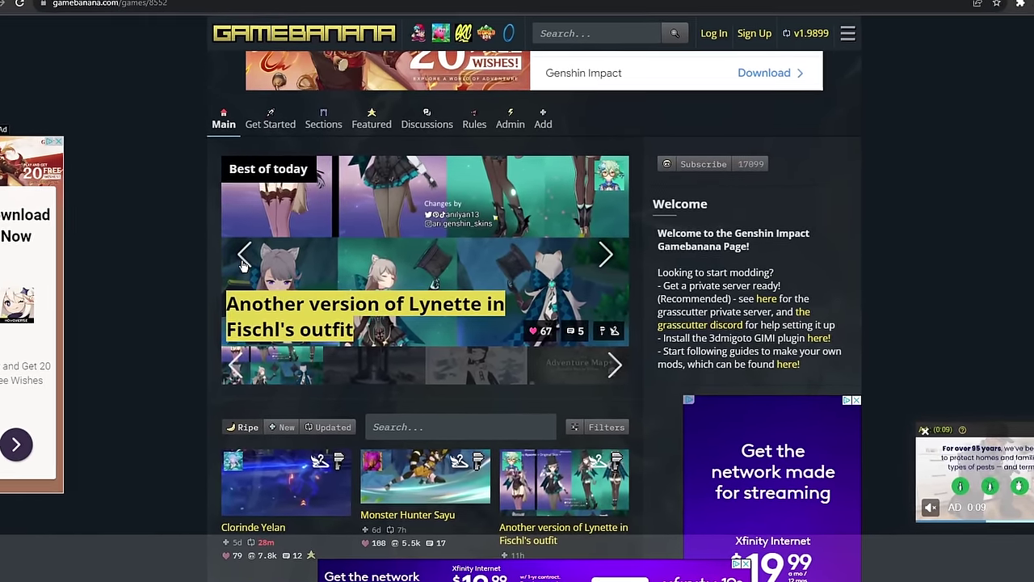
left_click(246, 266)
left_click(246, 267)
left_click(235, 256)
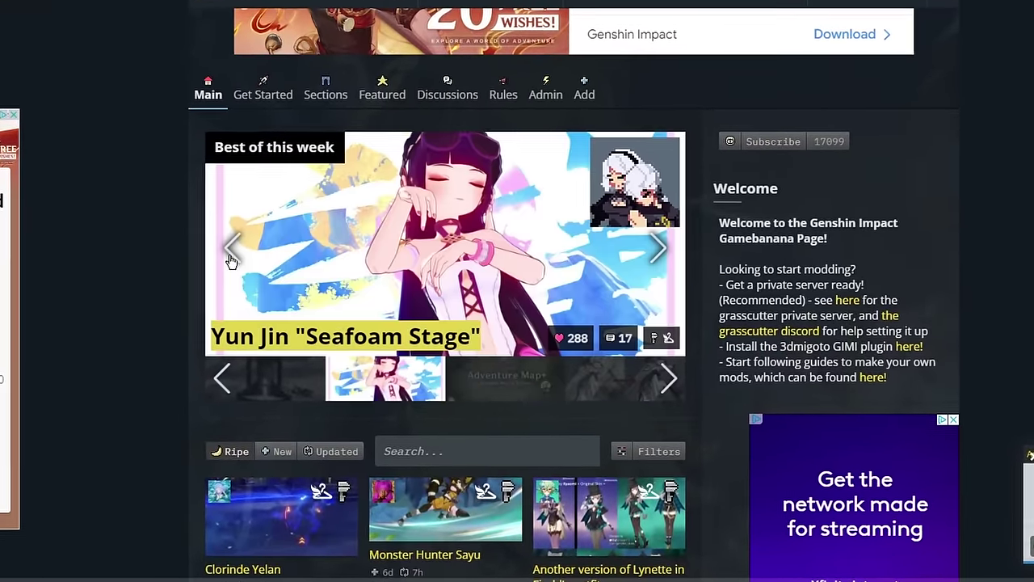
left_click(234, 257)
left_click(234, 257)
View the Genshin Impact mod list by newest submissions and by recent updates
scroll(287, 240, "down", 3)
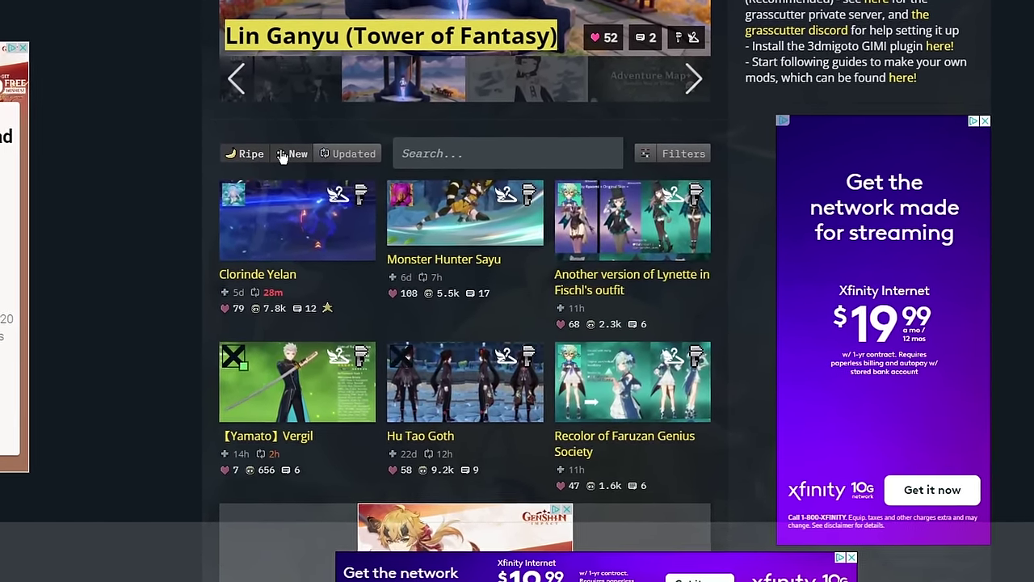
left_click(291, 178)
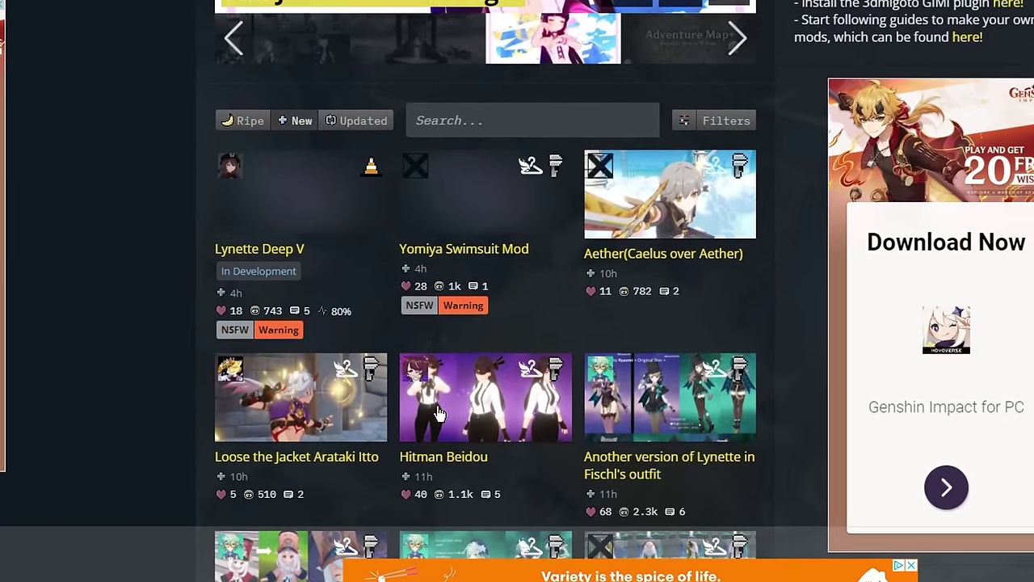
left_click(353, 144)
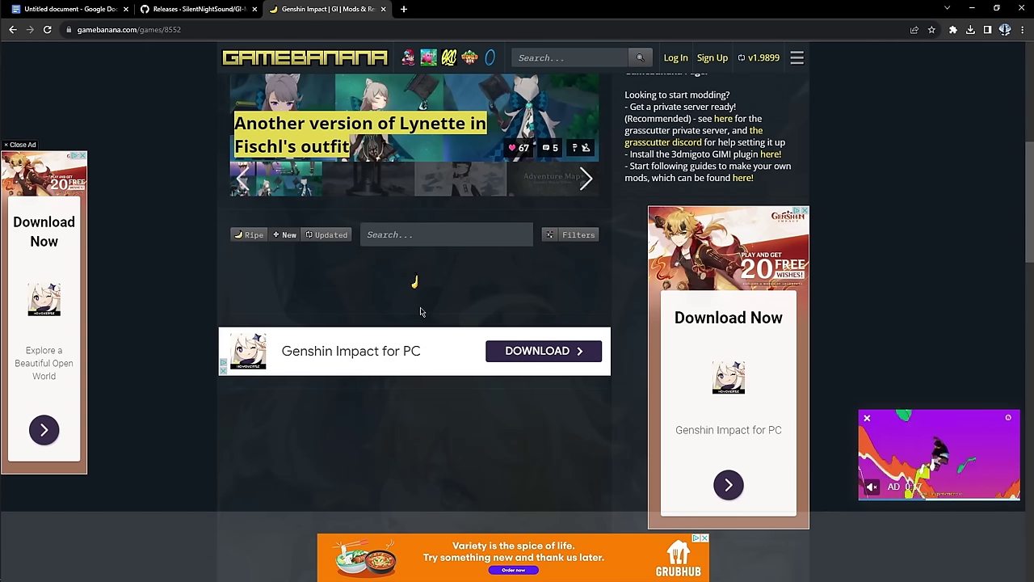
Sort the mod list by Ripe and open the Barbatos (Venti Archon Outfit) mod page
left_click(249, 234)
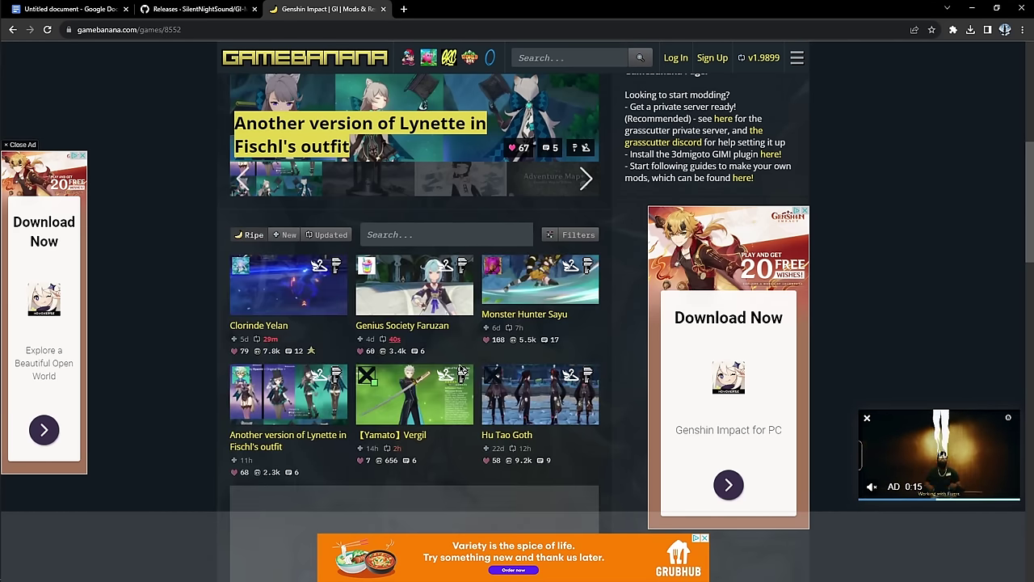
scroll(612, 377, "down", 2)
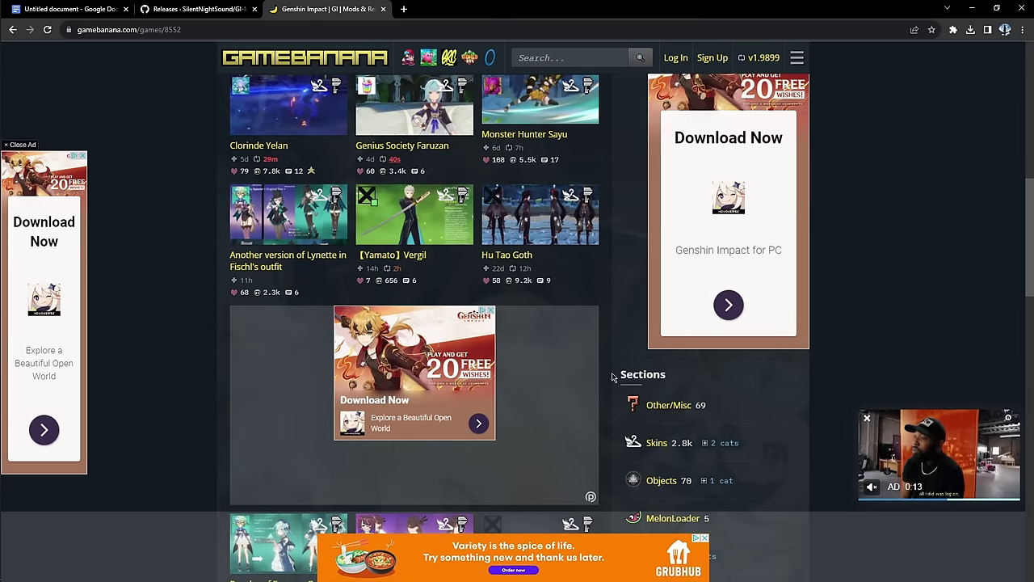
scroll(602, 322, "down", 4)
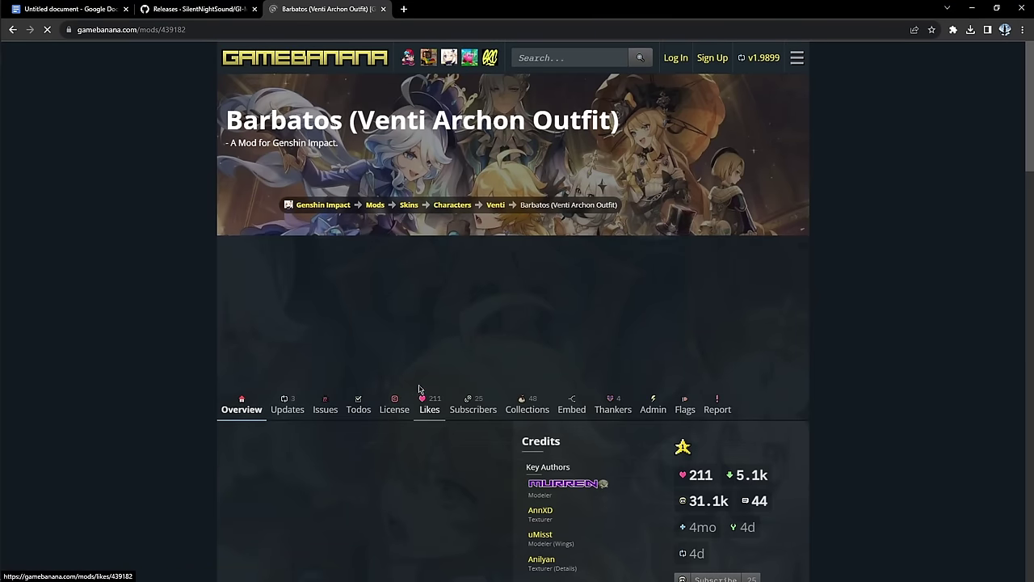
Start downloading ventiarchon.rar from the files section of the Barbatos (Venti Archon Outfit) mod page
scroll(423, 356, "down", 10)
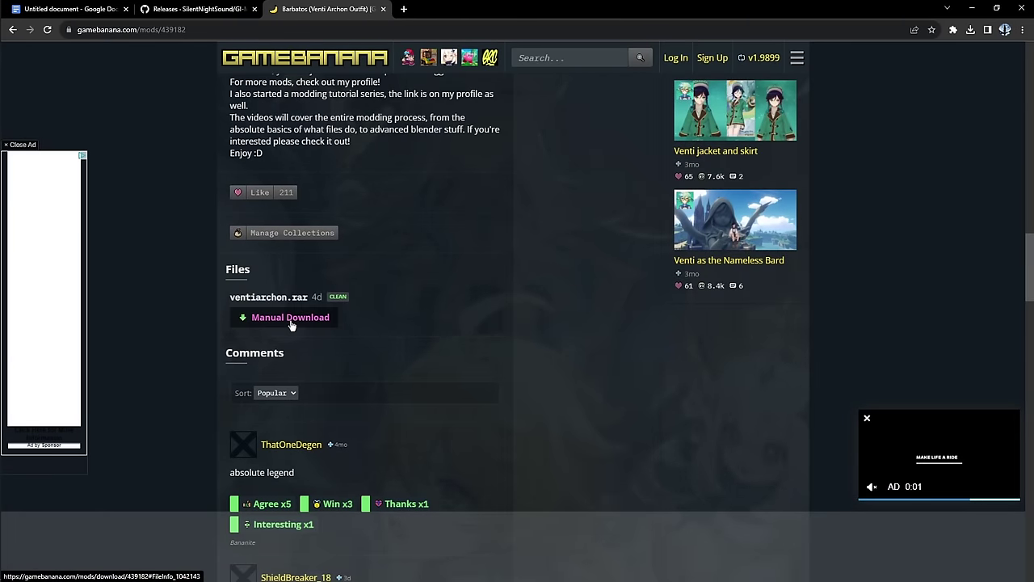
left_click(290, 318)
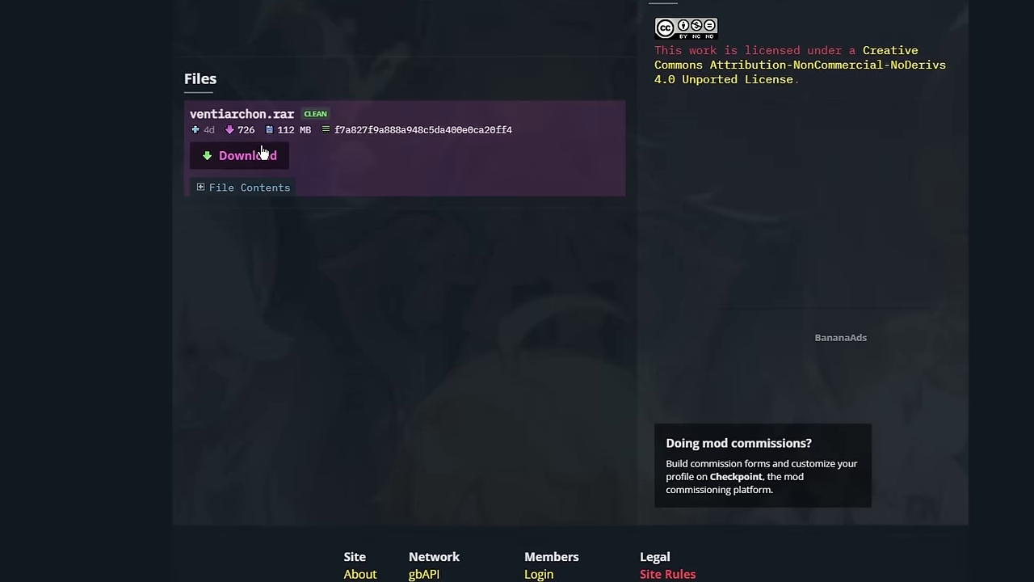
left_click(257, 154)
Create a folder named "Genshin youtube mods" on Local Disk (E:) as the save location for the ventiarchon archive
left_click(80, 322)
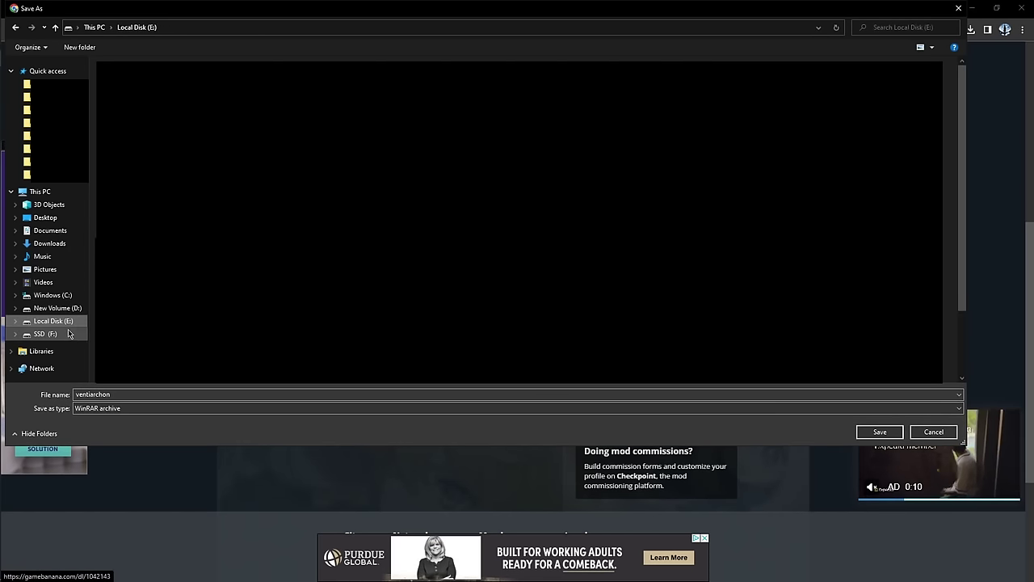
right_click(591, 357)
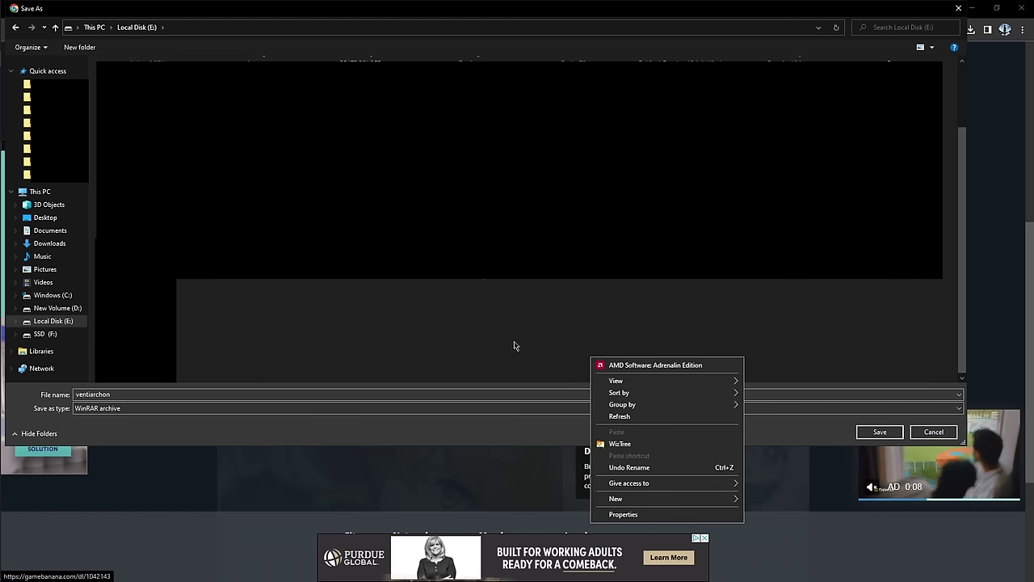
right_click(411, 322)
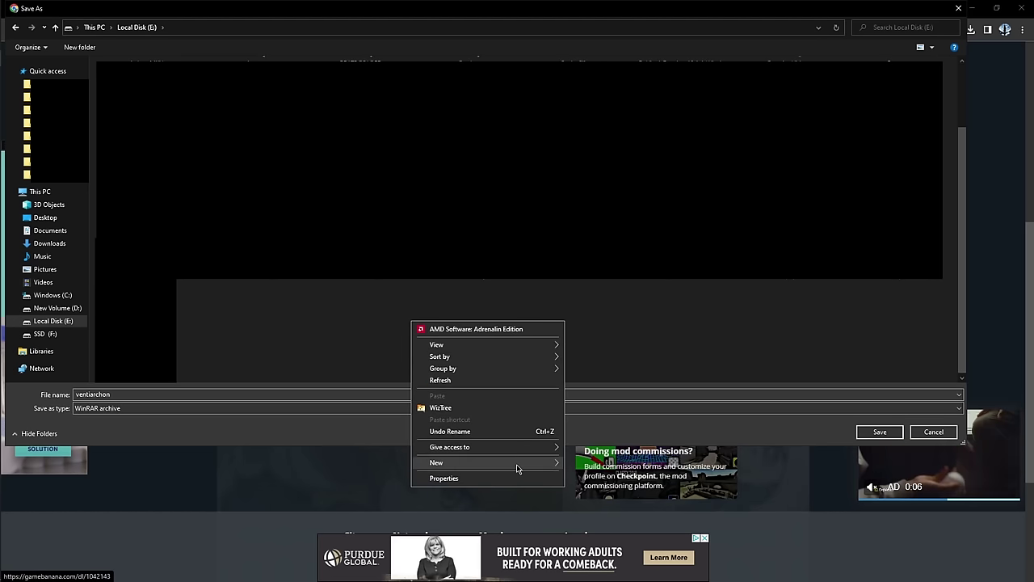
mouse_move(517, 469)
left_click(582, 462)
type("Gens")
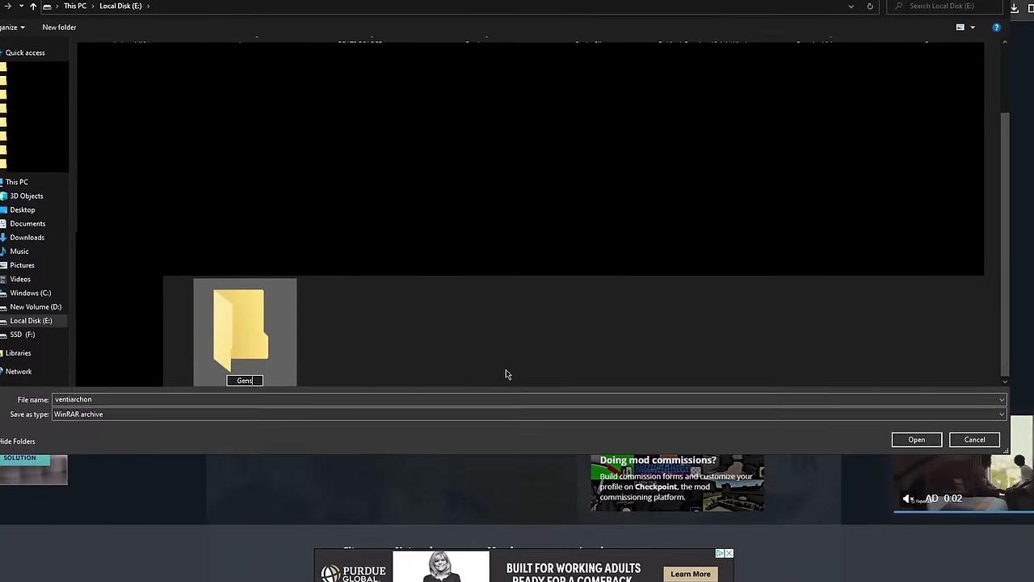
type("hin you")
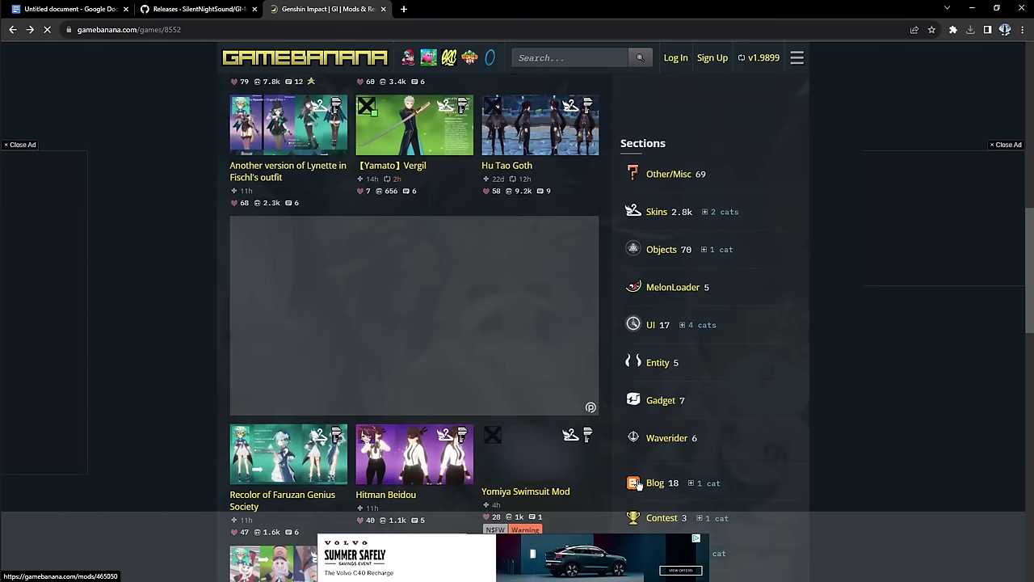
Find the Fu Xuan Over Kokomi mod in the Genshin Impact list and download its fuxuanmod.zip file
scroll(644, 452, "down", 4)
scroll(647, 452, "down", 5)
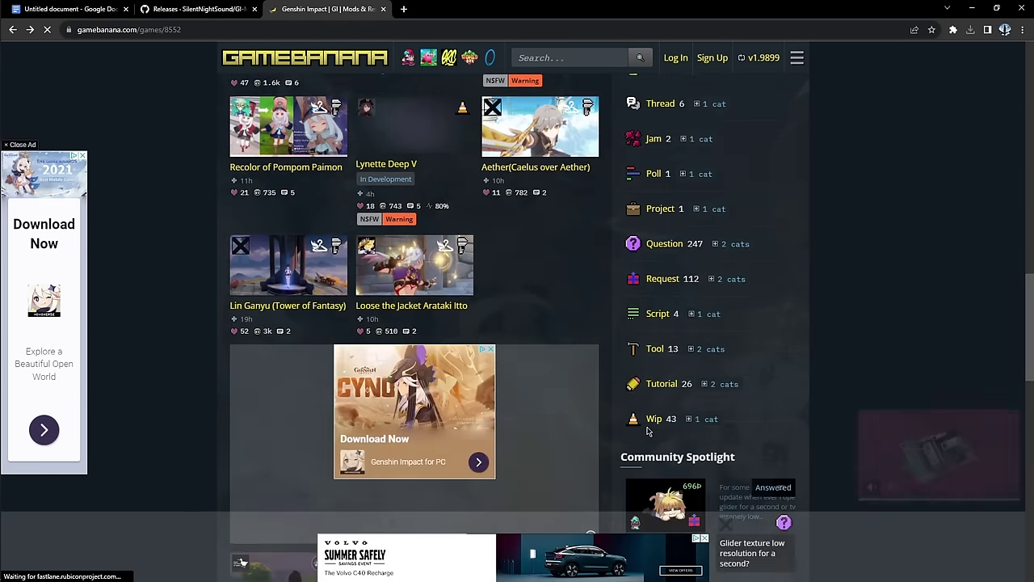
scroll(643, 398, "down", 5)
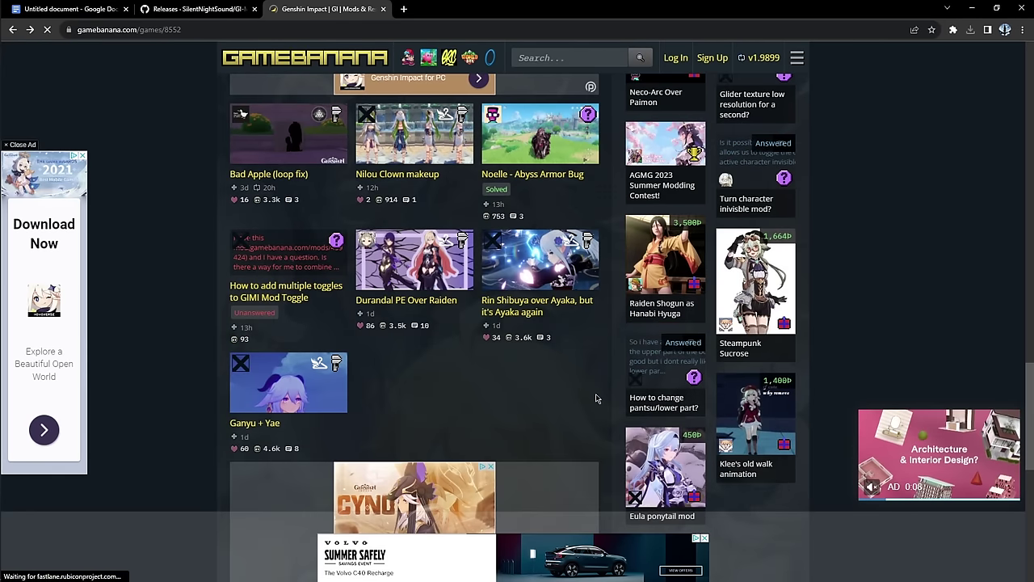
scroll(660, 432, "down", 4)
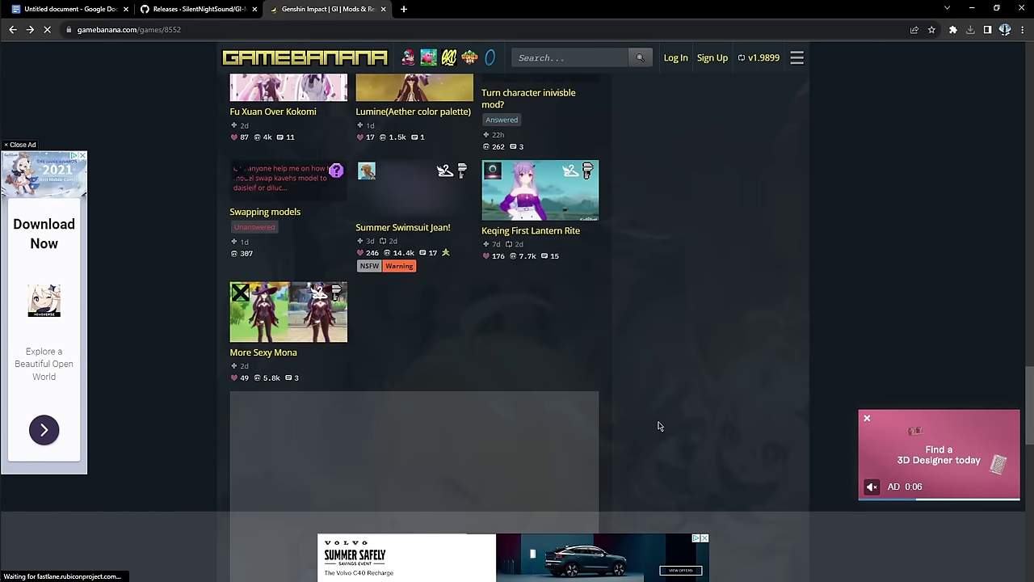
scroll(292, 207, "up", 1)
left_click(306, 211)
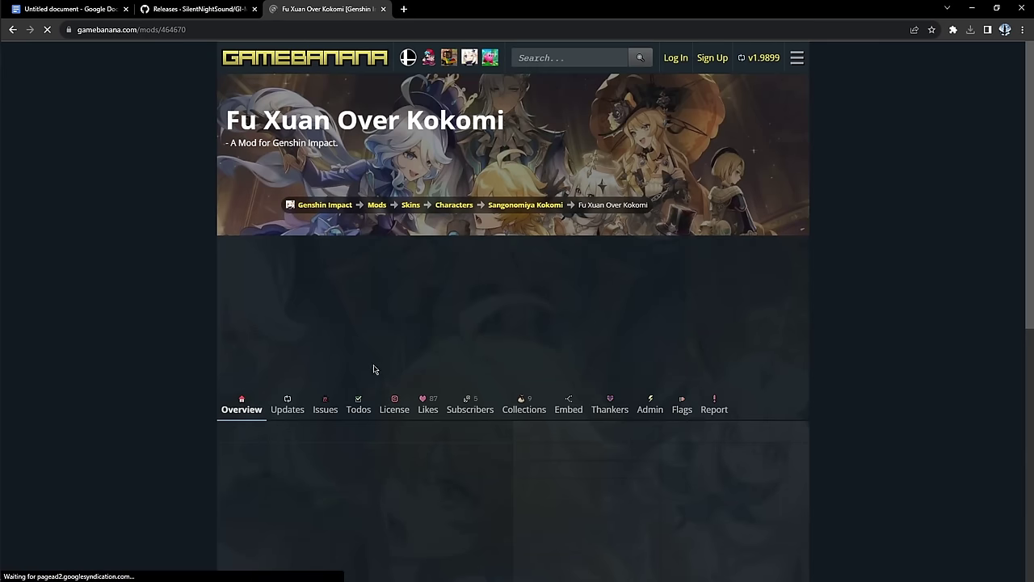
scroll(372, 388, "down", 10)
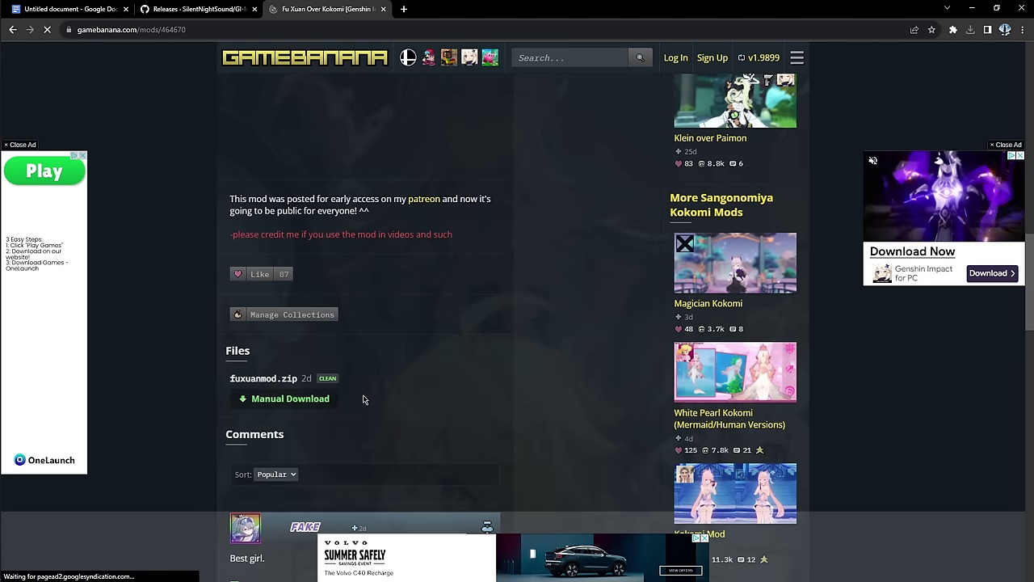
left_click(295, 406)
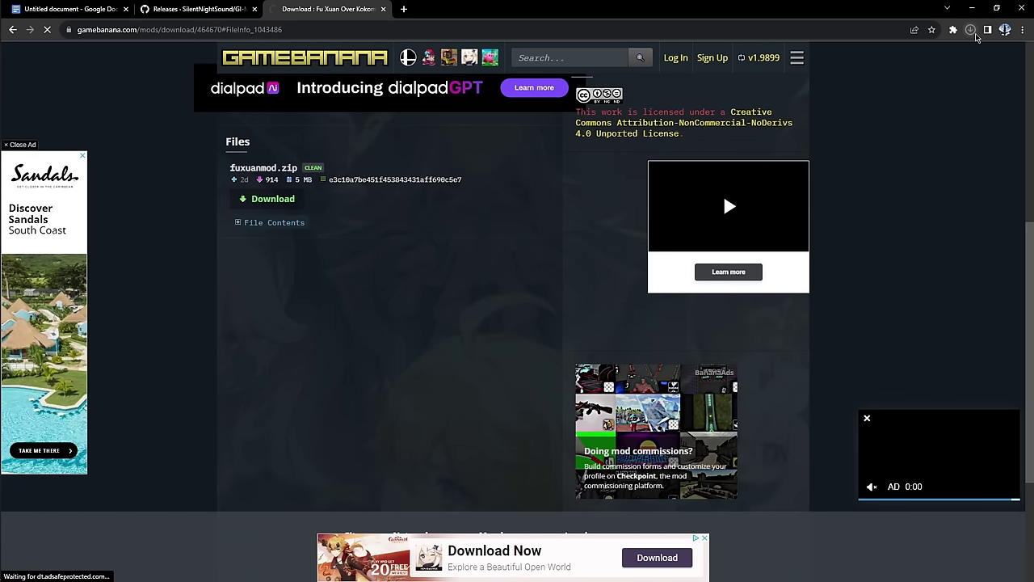
Return to the Genshin Impact mod list, open the Hitman Beidou mod and download beidouhitman.zip
key("alt+Left")
scroll(491, 383, "down", 5)
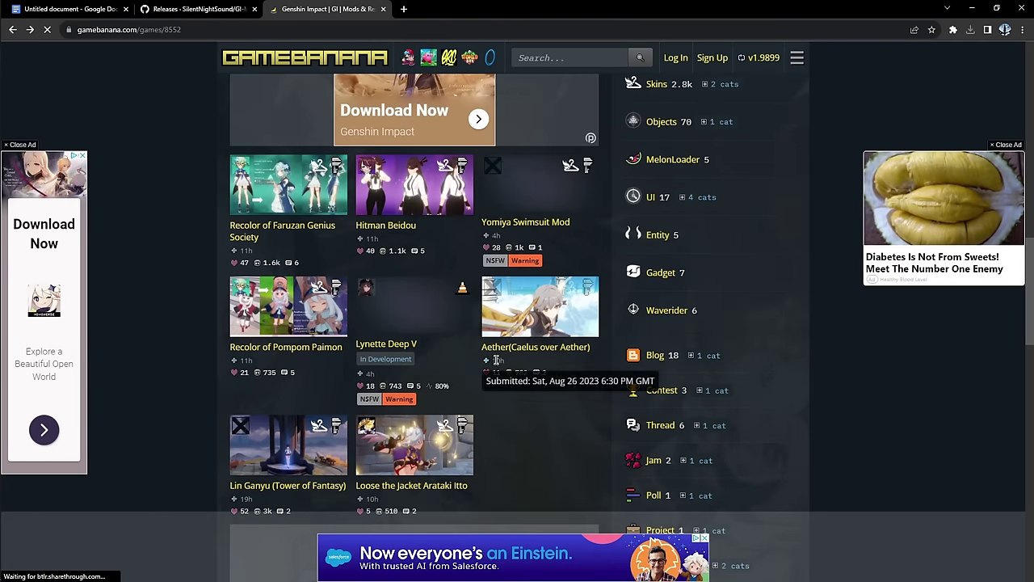
left_click(414, 224)
scroll(368, 387, "down", 3)
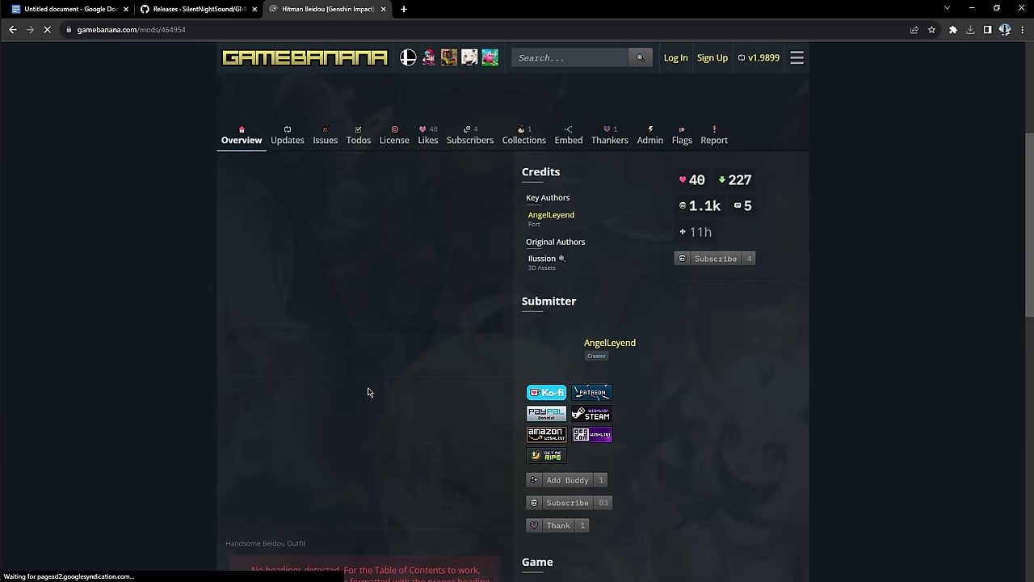
scroll(366, 387, "down", 3)
scroll(366, 388, "down", 3)
left_click(307, 402)
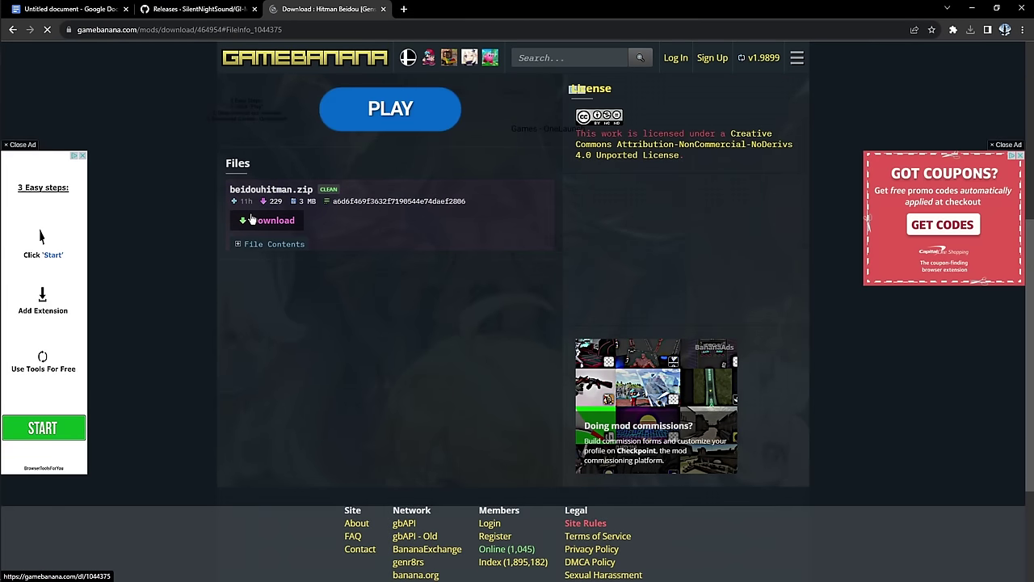
Go back to the mod list, open Lin Ganyu (Tower of Fantasy) and download ganyumod-linblack.zip
key("alt+Left")
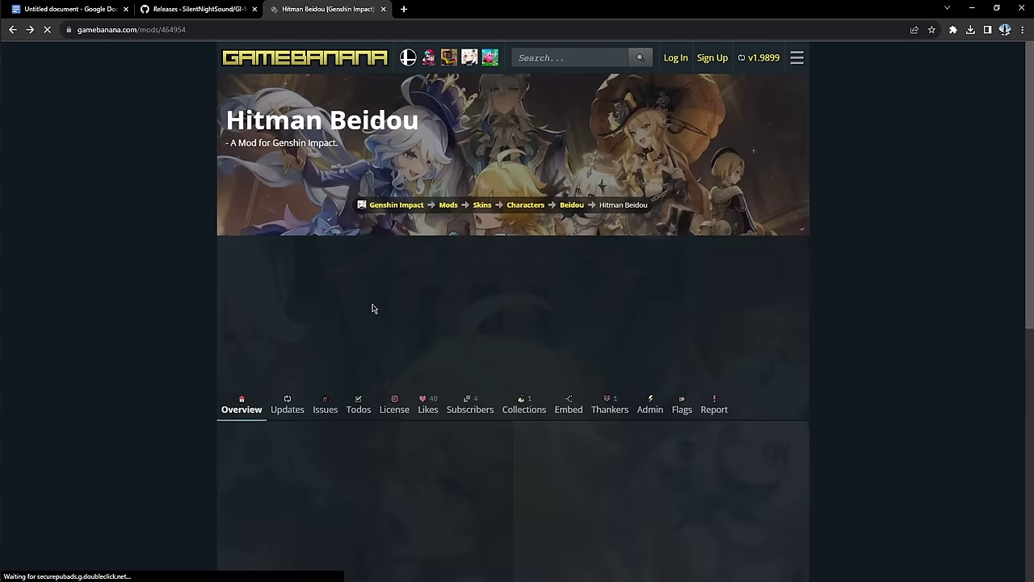
key("alt+Left")
left_click(261, 375)
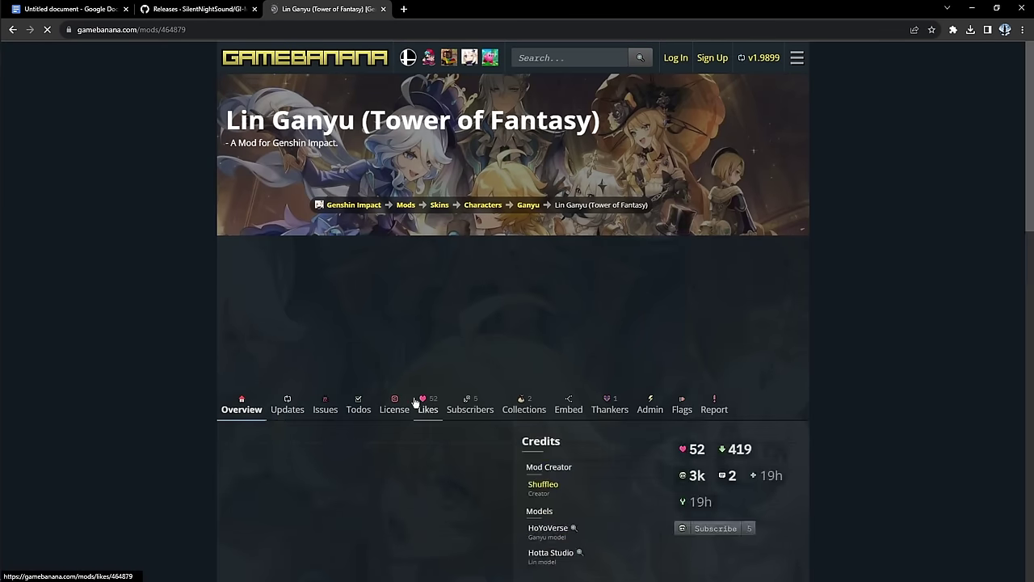
scroll(408, 395, "down", 5)
scroll(332, 200, "down", 3)
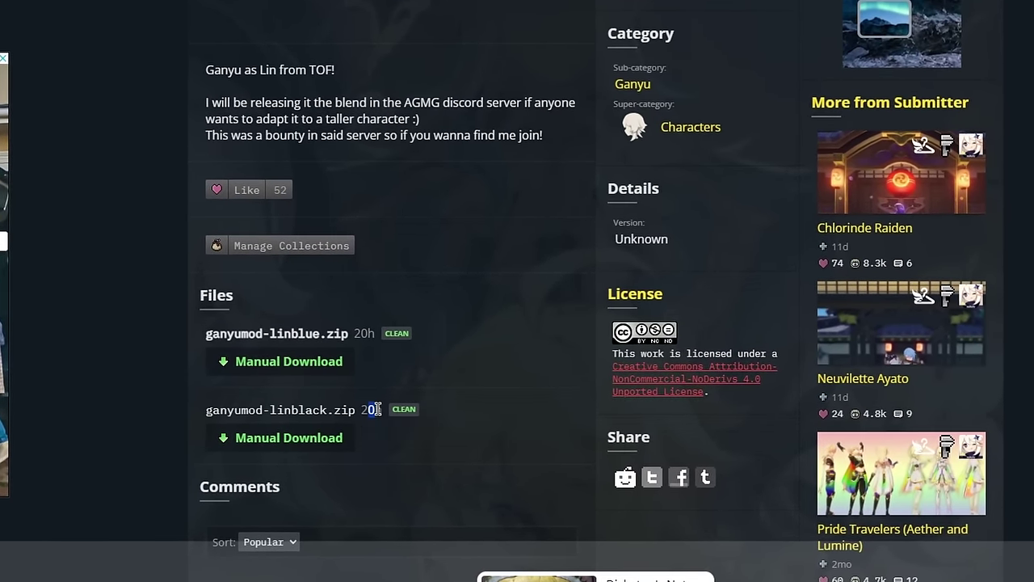
left_click_drag(357, 326, 362, 338)
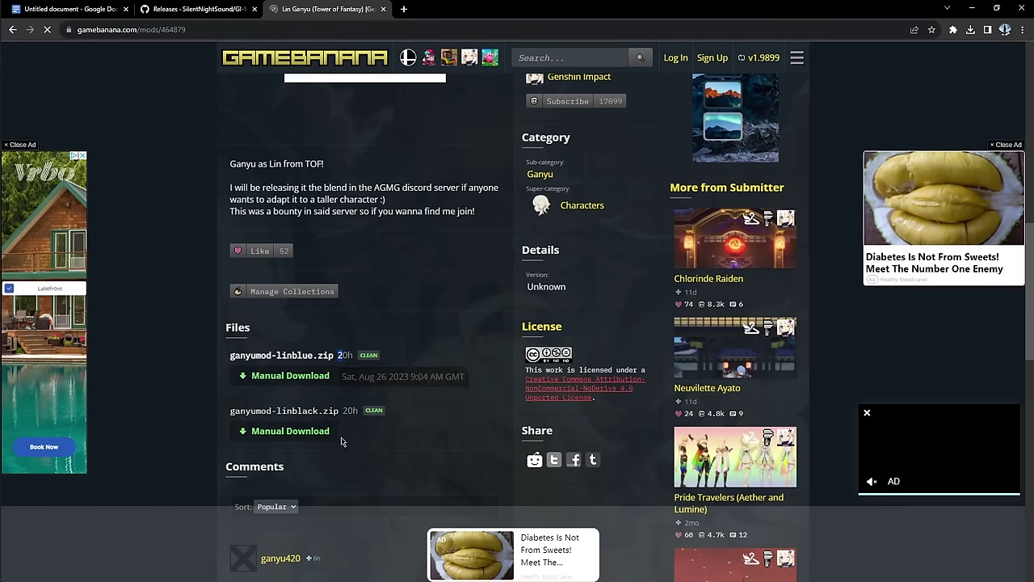
left_click(315, 430)
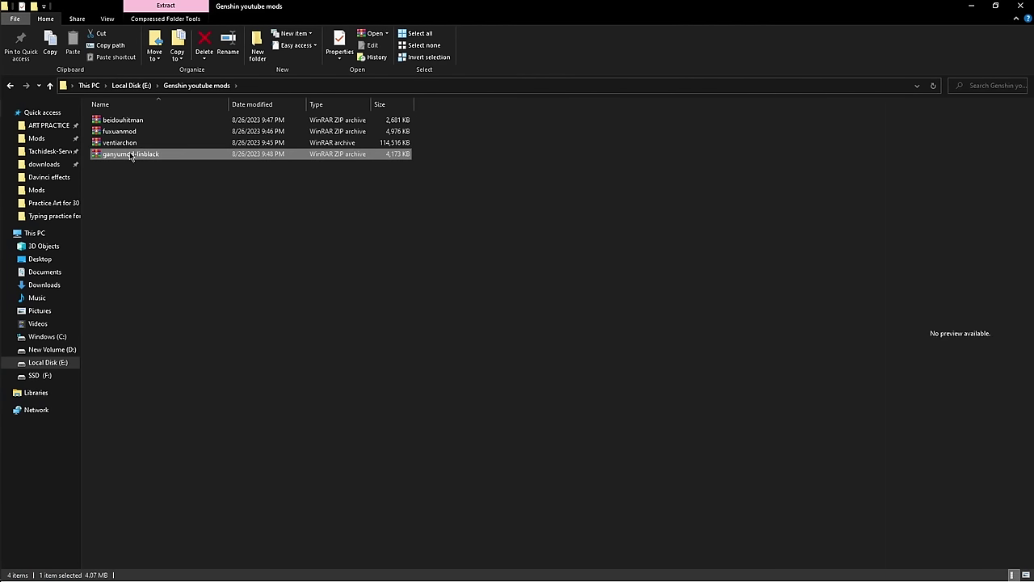
Switch to File Explorer and extract the ganyumod-linblack archive directly into the Genshin youtube mods folder
right_click(129, 155)
left_click(158, 195)
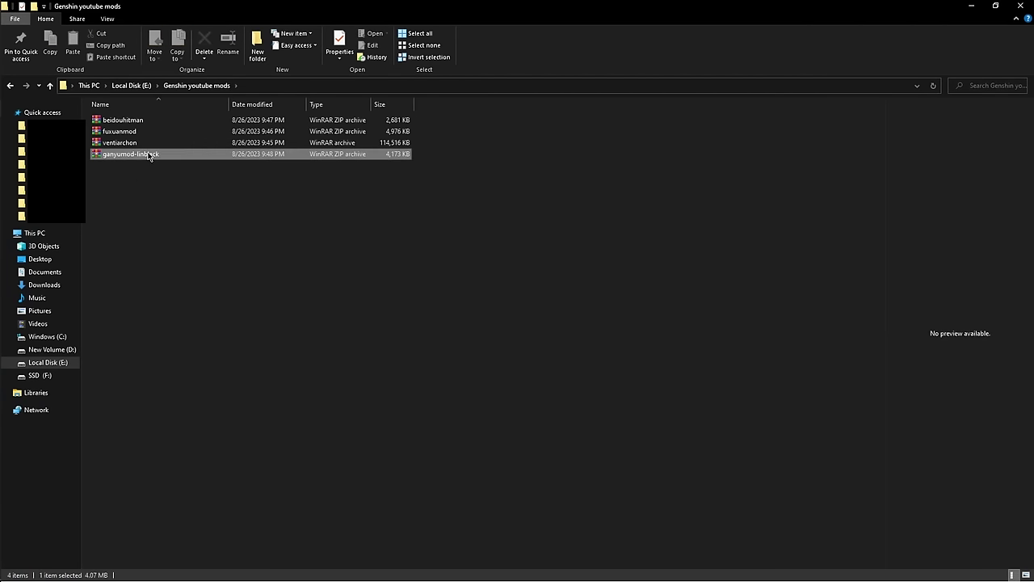
right_click(148, 156)
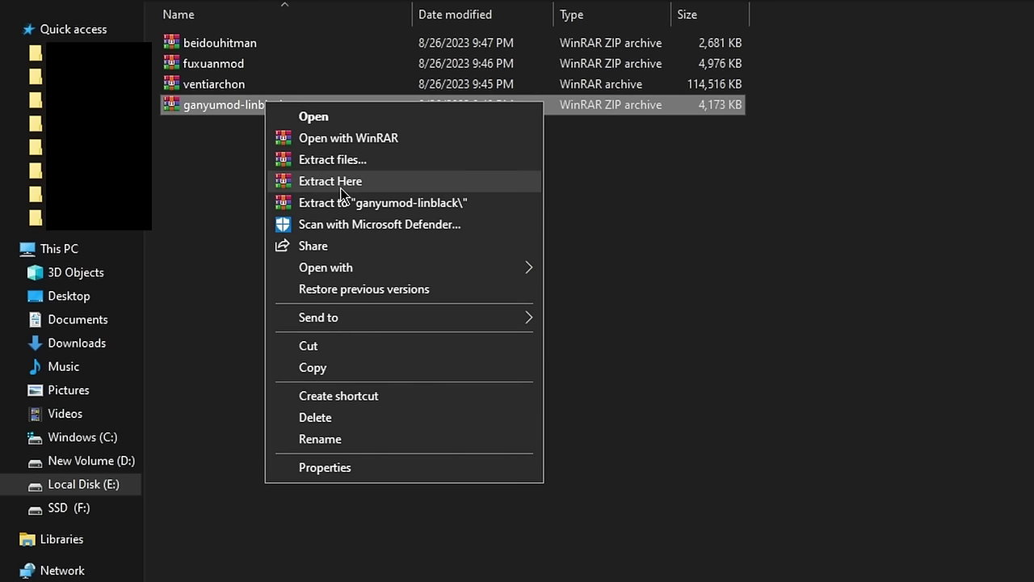
left_click(323, 181)
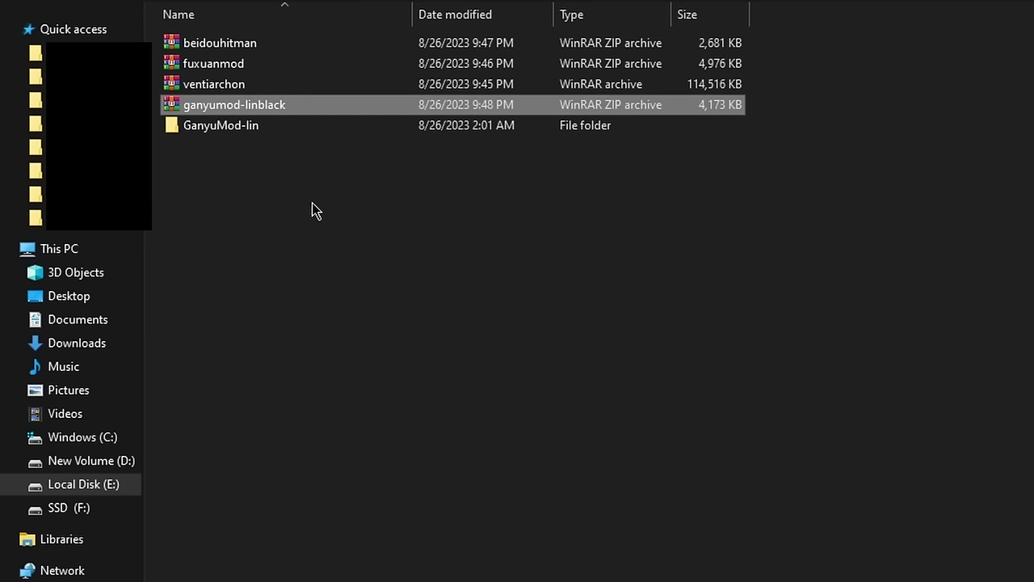
Delete the extracted ganyumod-linblack ZIP archive while keeping the GanyuMod-lin folder
left_click(237, 132)
left_click(227, 108)
right_click(224, 106)
left_click(183, 251)
Extract the ventiarchon archive in the same folder, and delete the ventiarchon and ganyumod-linblack archives
right_click(215, 105)
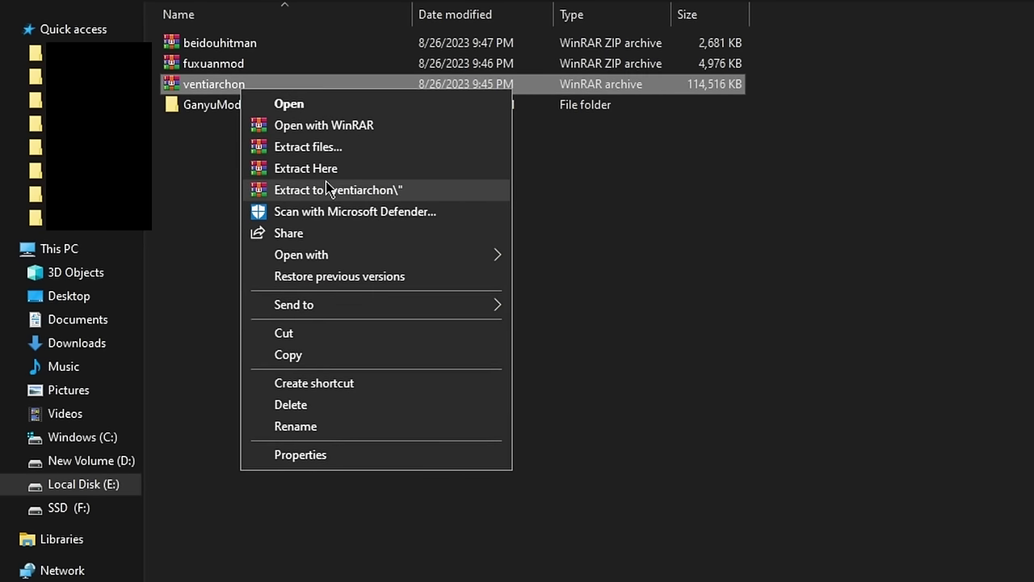
left_click(327, 183)
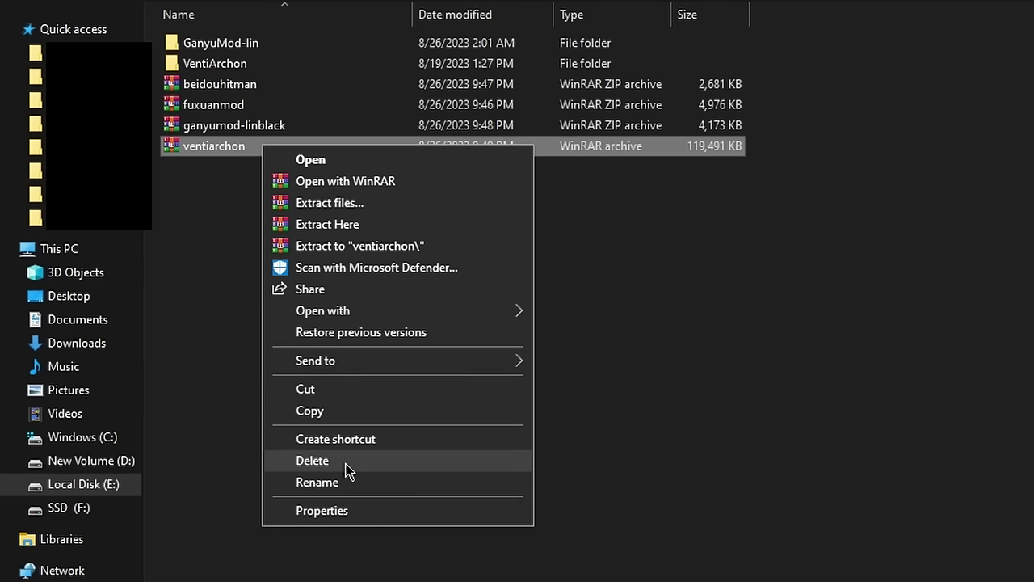
left_click(348, 462)
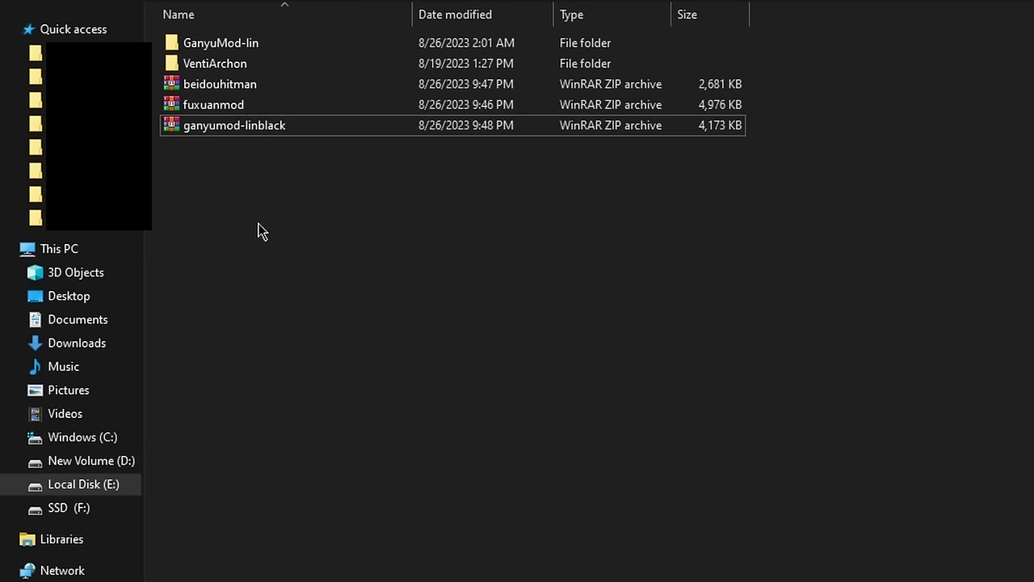
right_click(261, 126)
left_click(356, 442)
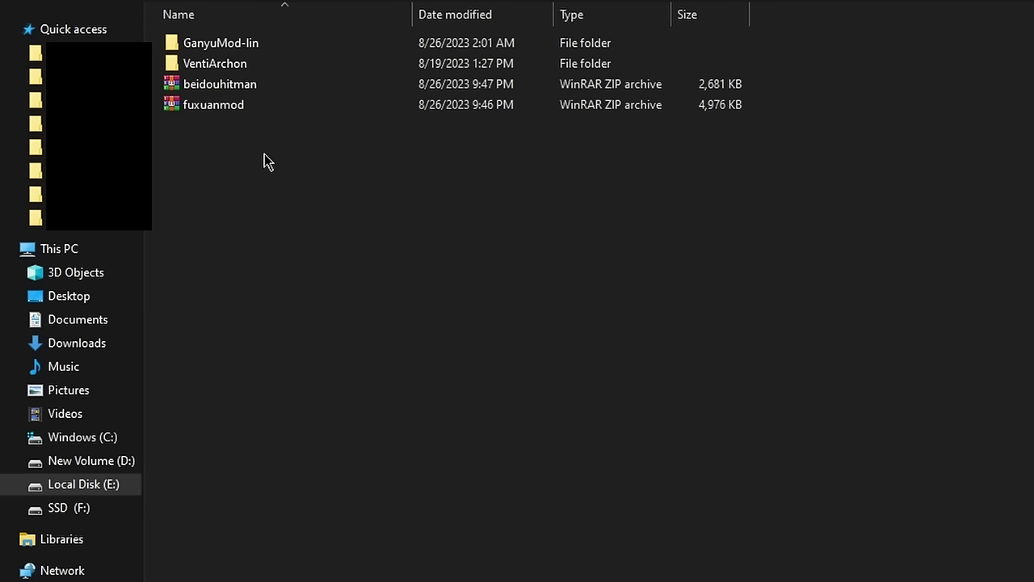
Extract the remaining beidouhitman and fuxuanmod archives in the same folder and delete the ZIP files
right_click(218, 84)
left_click(295, 161)
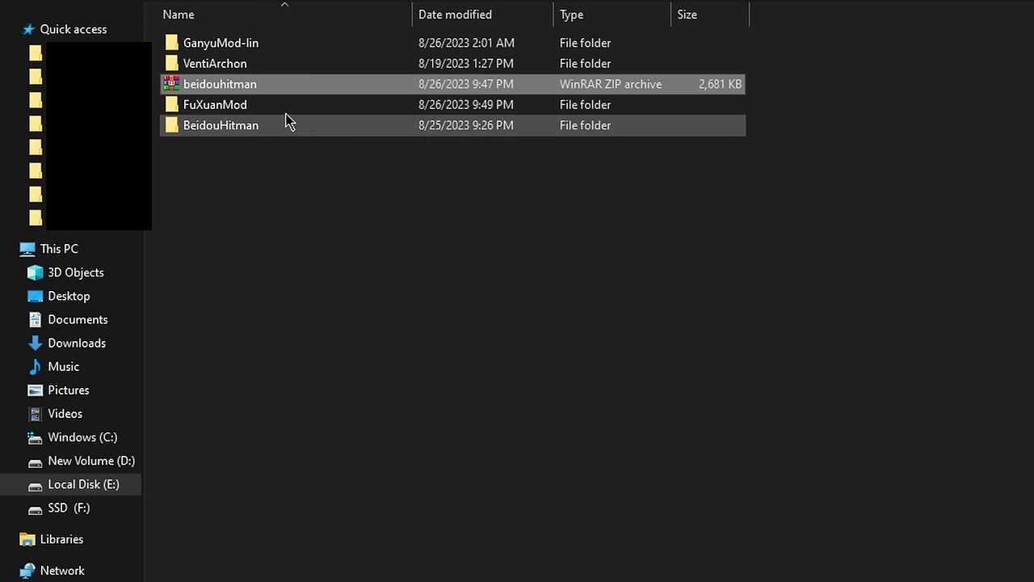
right_click(257, 87)
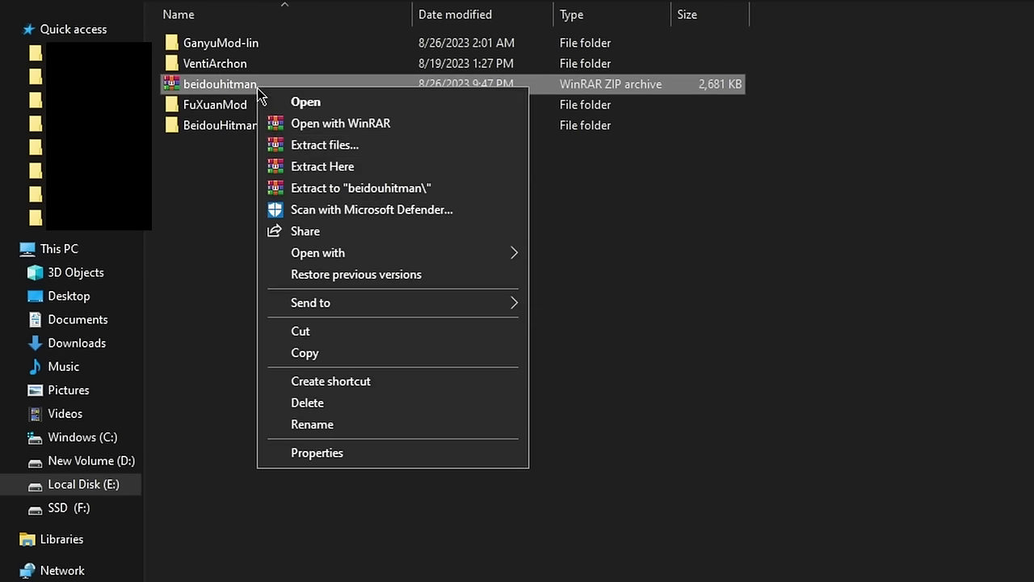
left_click(328, 402)
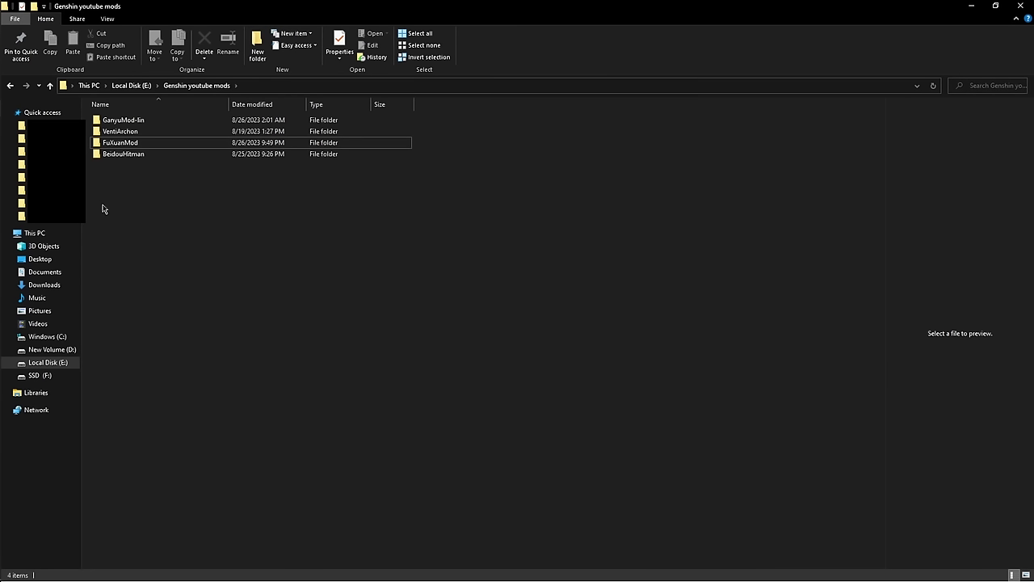
Select the four extracted mod folders, and open the Mods folder inside Genshin Migoto\3dmigoto on Windows (C:)
left_click_drag(167, 196, 137, 112)
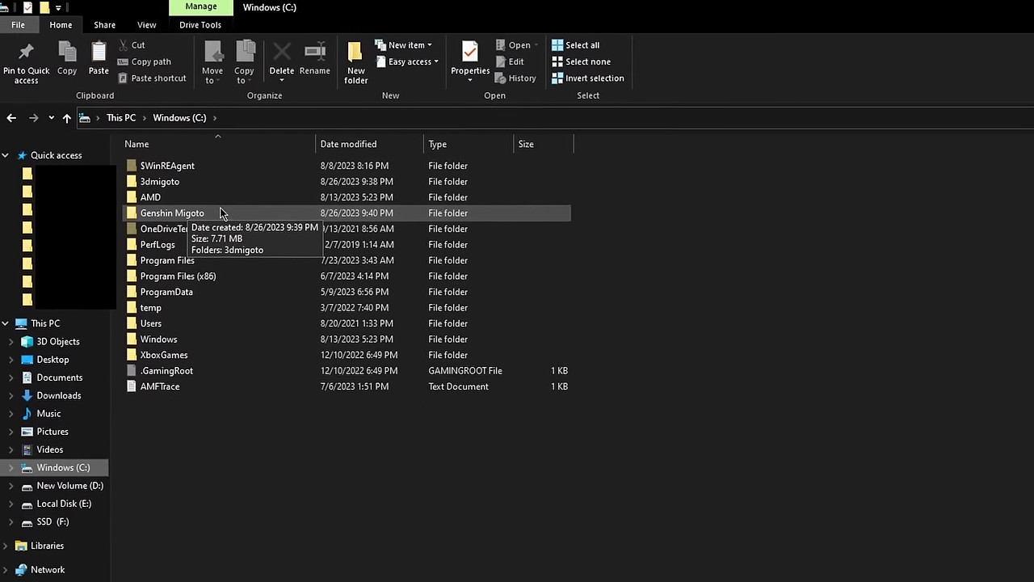
double_click(227, 220)
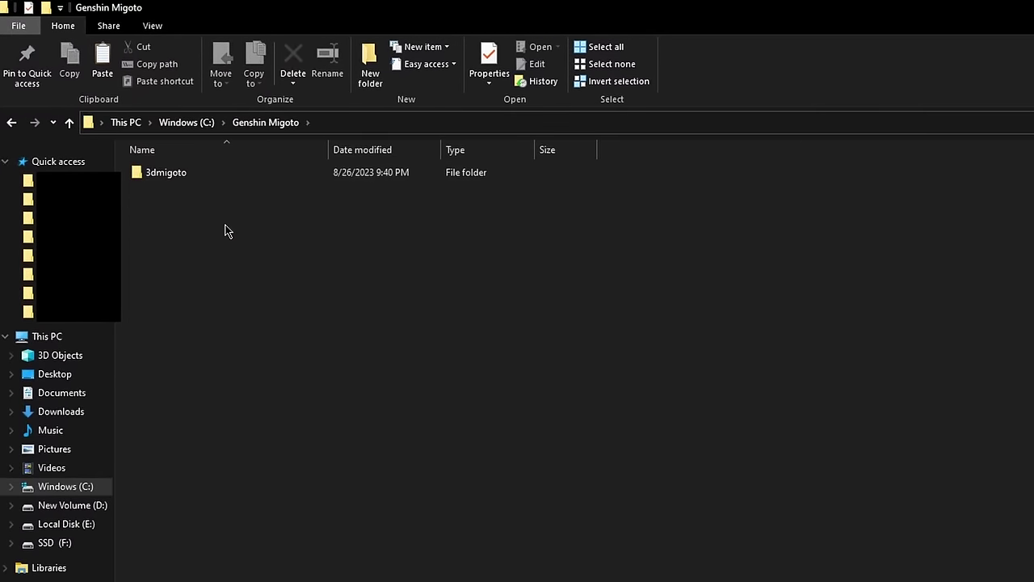
double_click(191, 171)
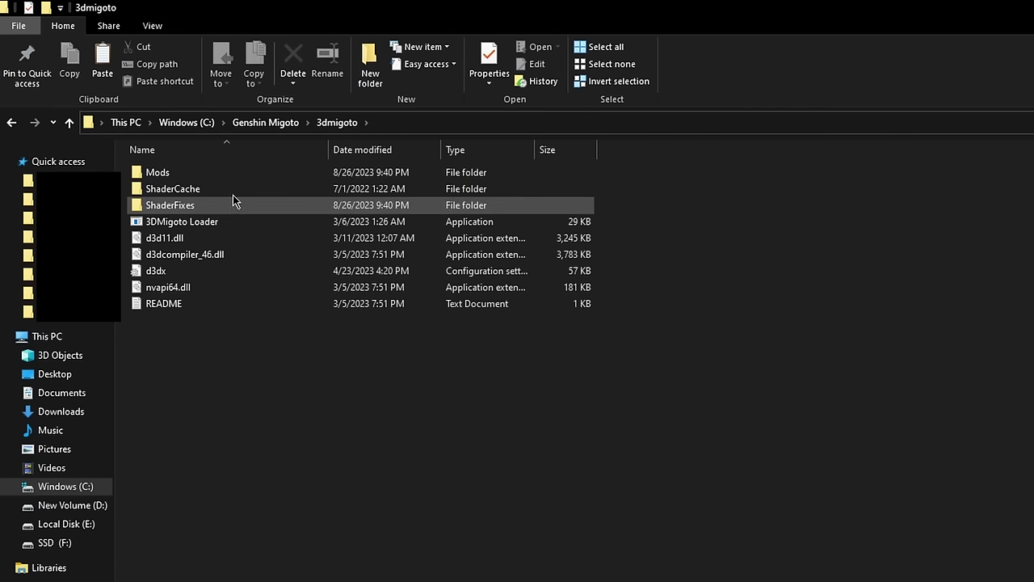
double_click(230, 171)
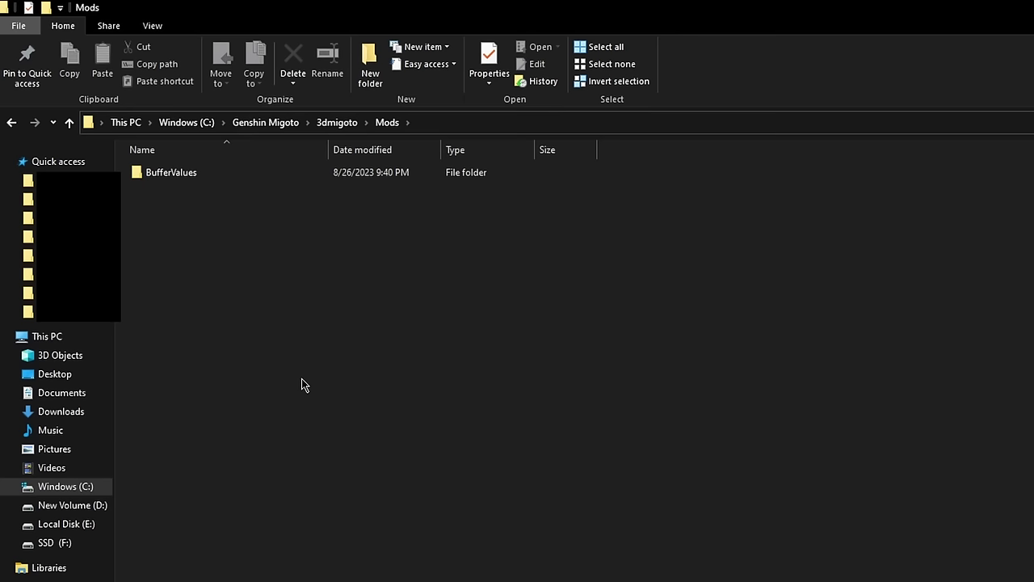
Paste the four extracted mod folders into the Mods folder, and return to the 3dmigoto folder
key("ctrl+v")
left_click(299, 357)
key("alt+Left")
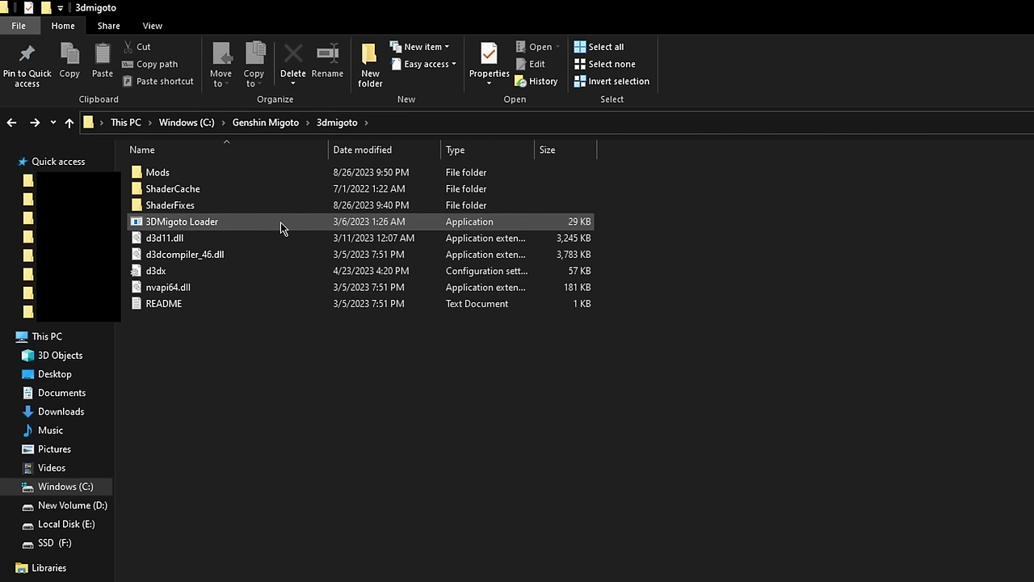
Pin the 3DMigoto Loader application to Start and place its tile above TikTok LIVE Studio
left_click(218, 224)
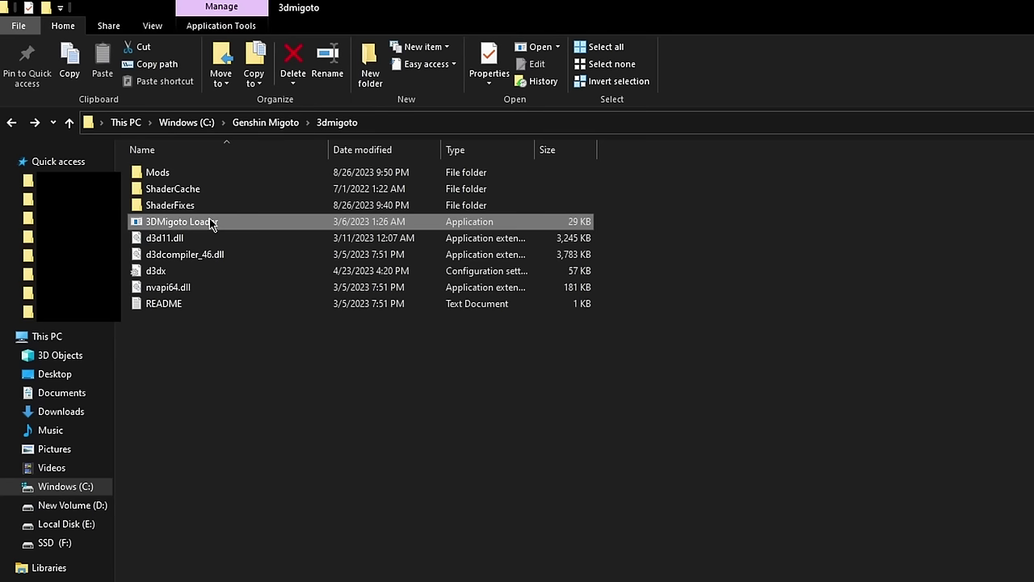
right_click(226, 223)
left_click(277, 279)
key("super")
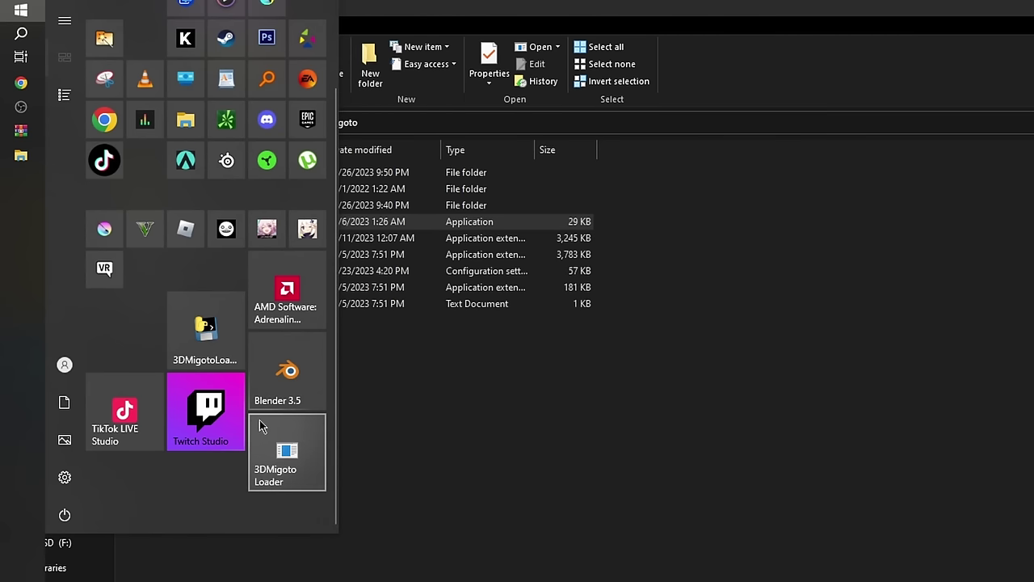
left_click_drag(295, 491, 150, 464)
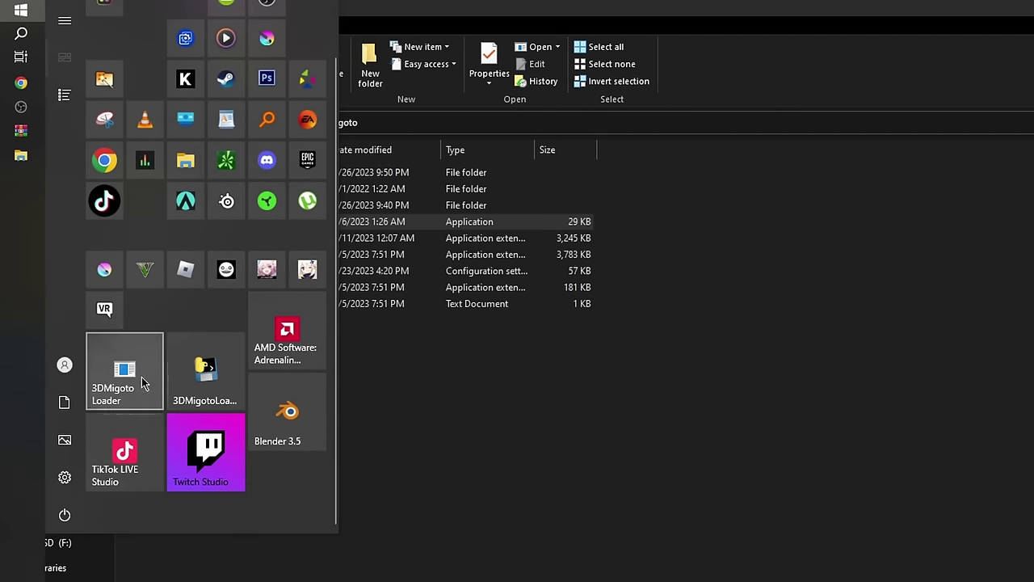
left_click(565, 521)
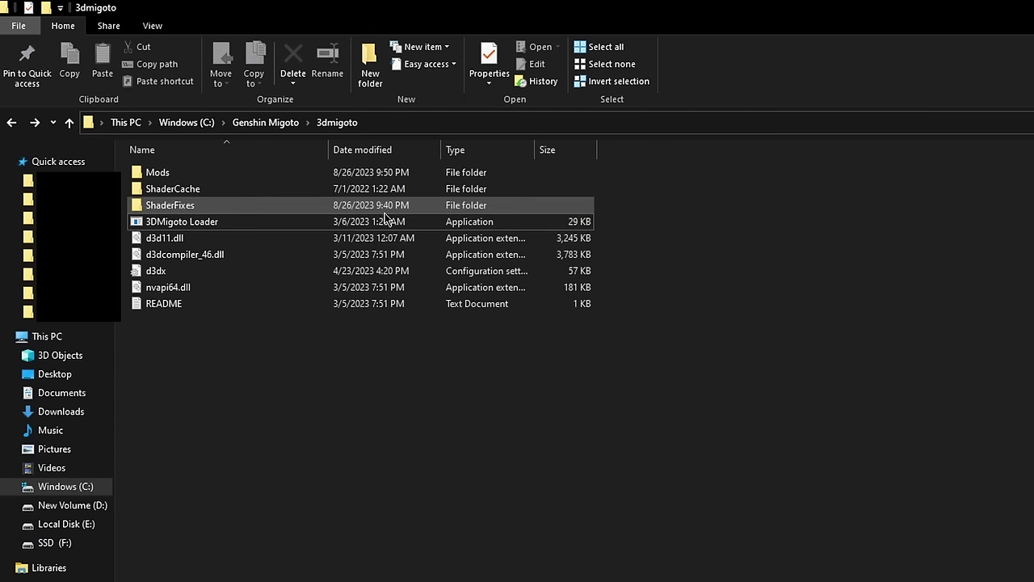
Run the pinned 3DMigoto Loader, and launch Genshin Impact from its game launcher
key("super")
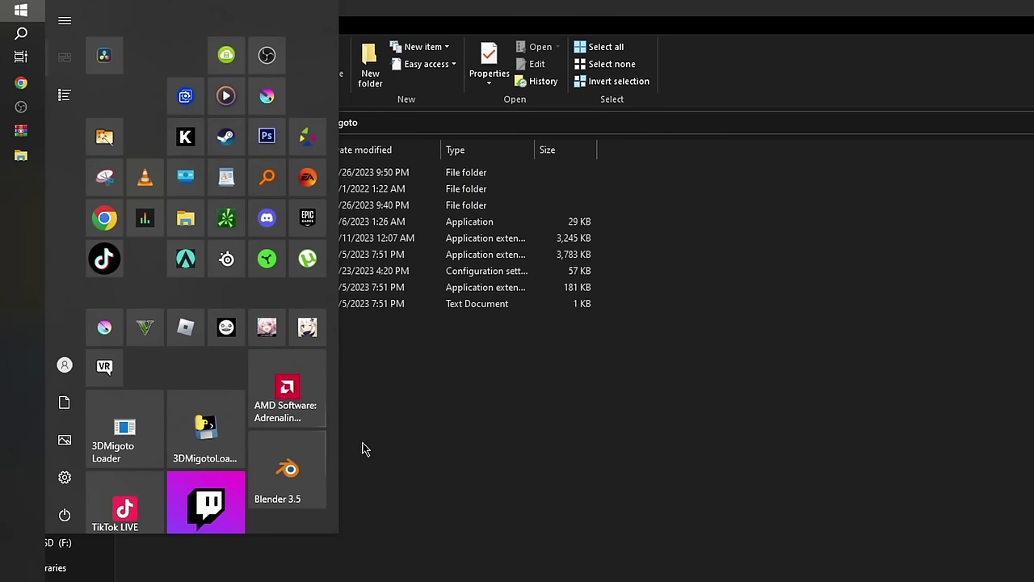
left_click(156, 454)
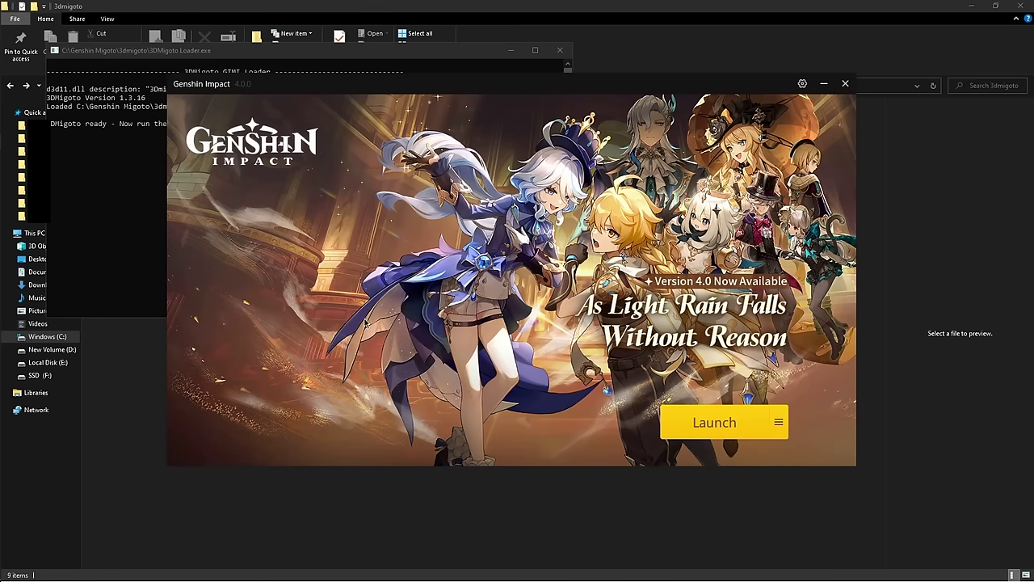
left_click(994, 581)
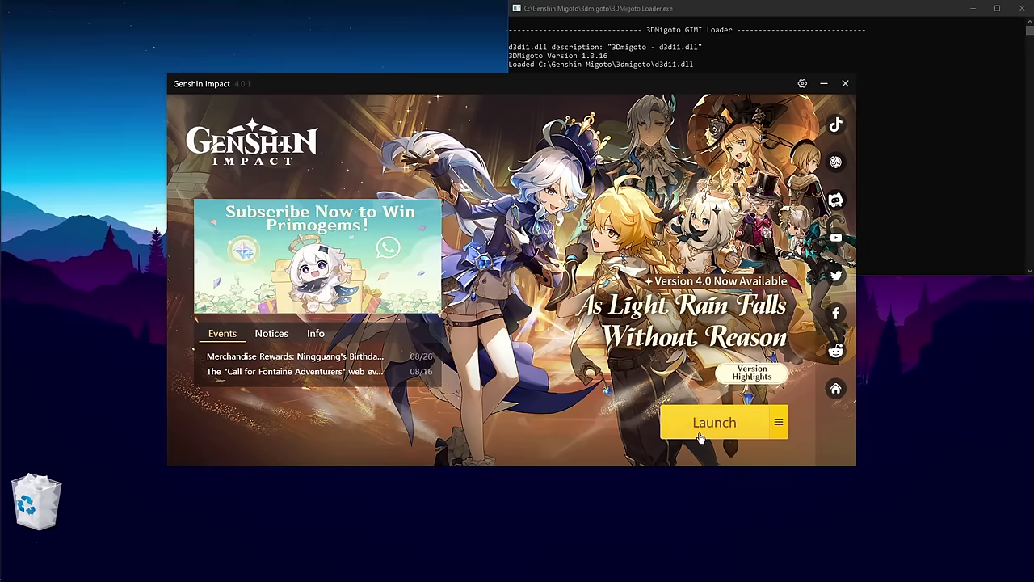
left_click(704, 432)
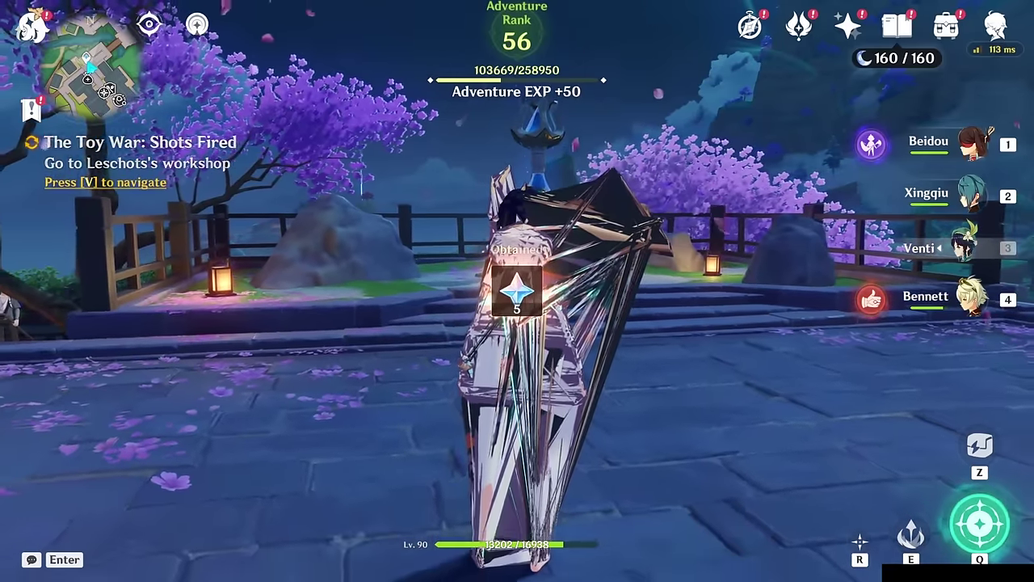
Replace Xingqiu with Ganyu and Bennett with Sangonomiya Kokomi in the party, and return to the game world to view the modded characters
key("l")
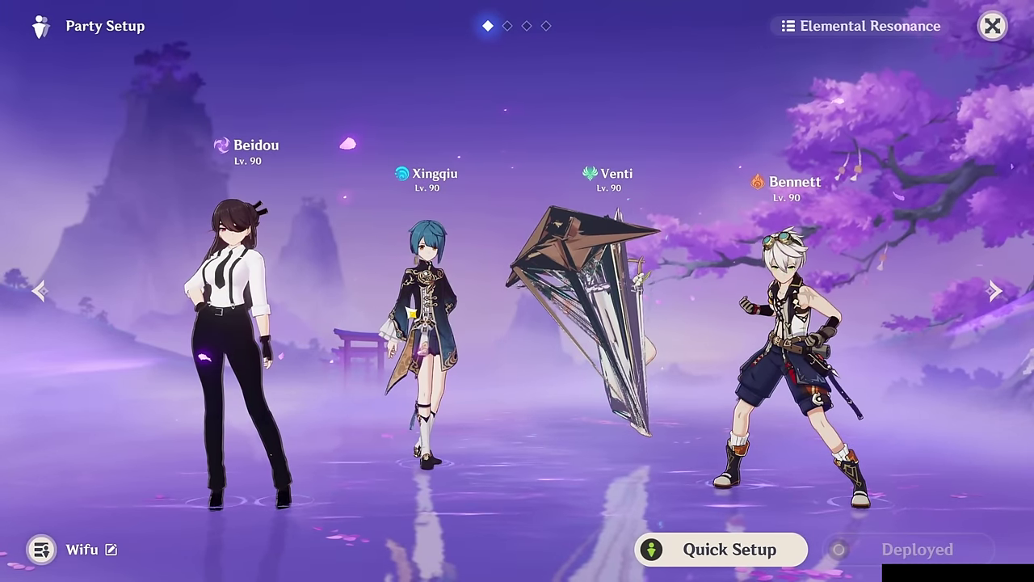
left_click(427, 323)
left_click(384, 102)
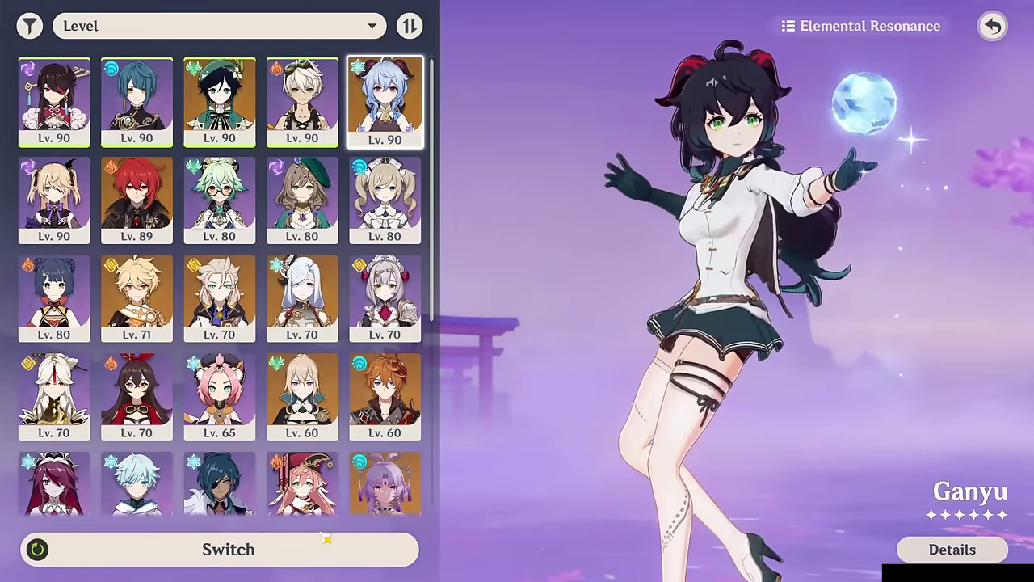
left_click(326, 538)
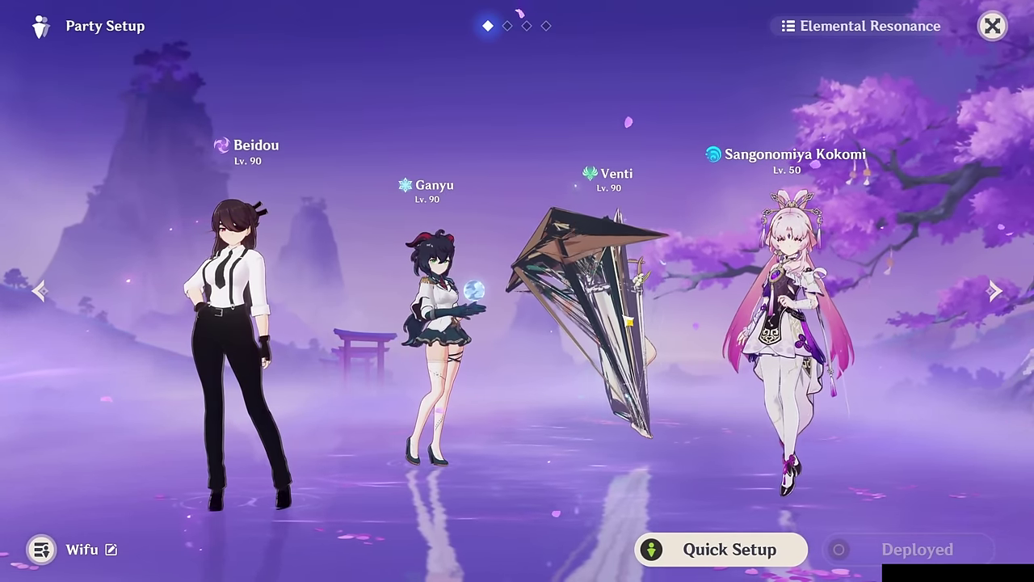
key("Escape")
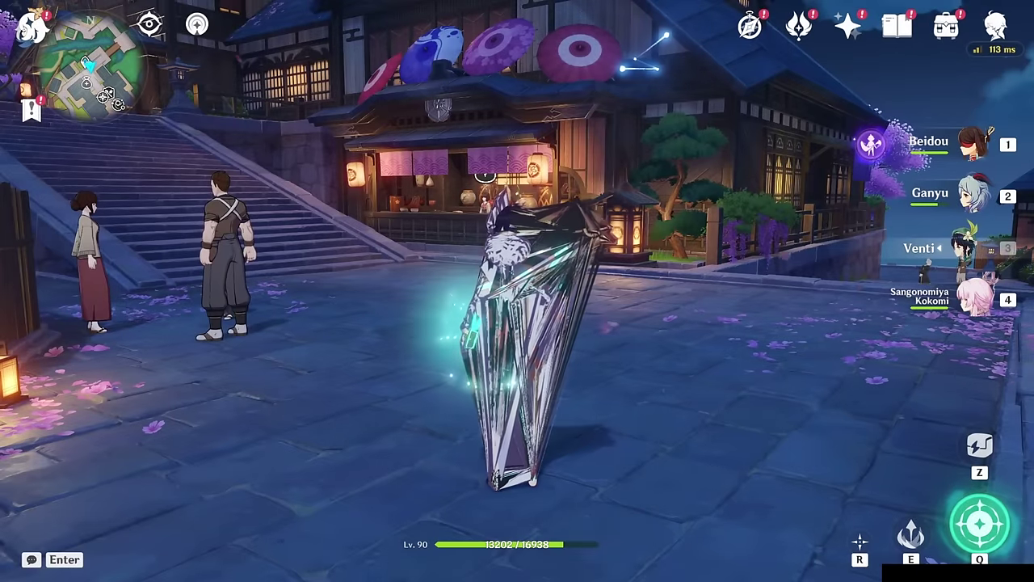
key("w")
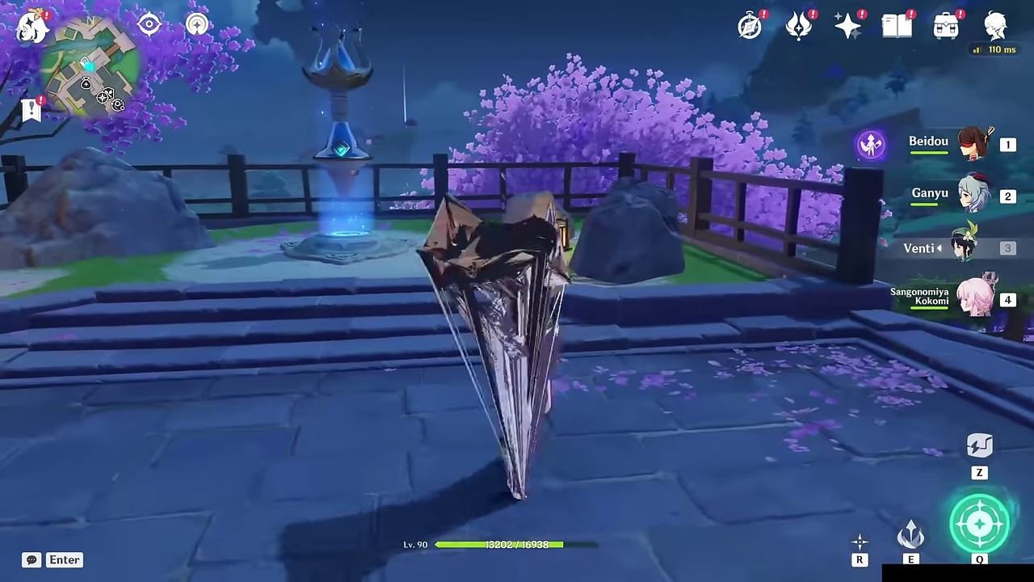